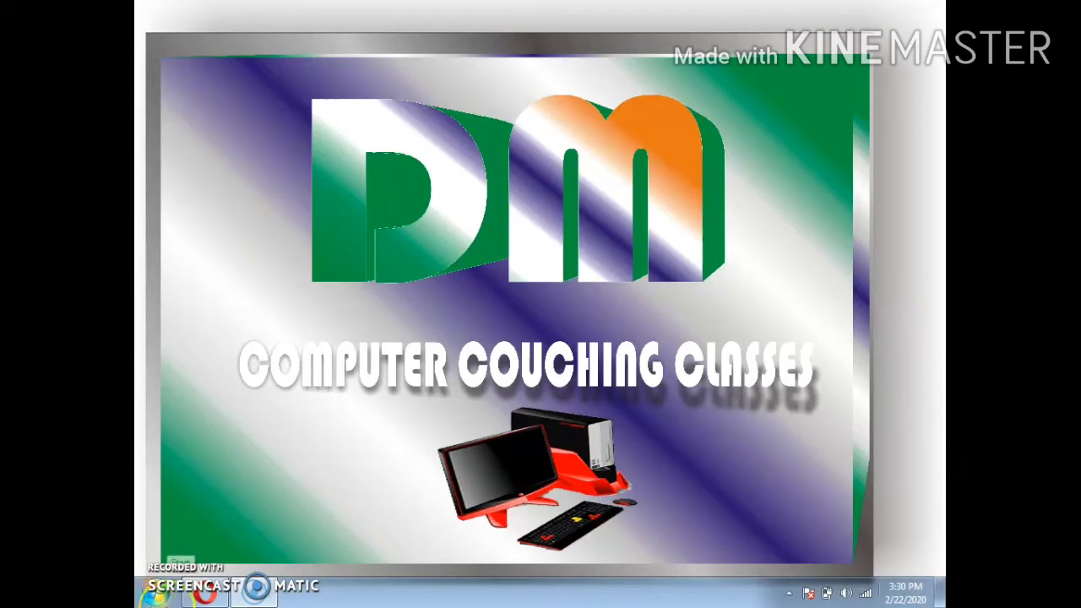
# Launch Adobe Photoshop 7.0 from the Windows Start menu program list
pyautogui.click(157, 594)
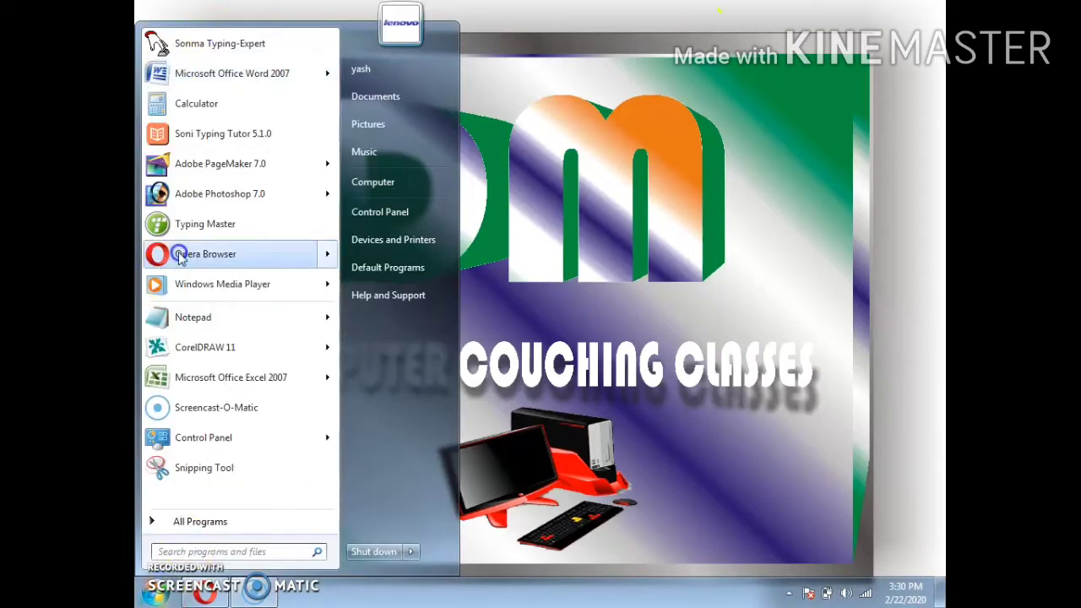
pyautogui.click(213, 199)
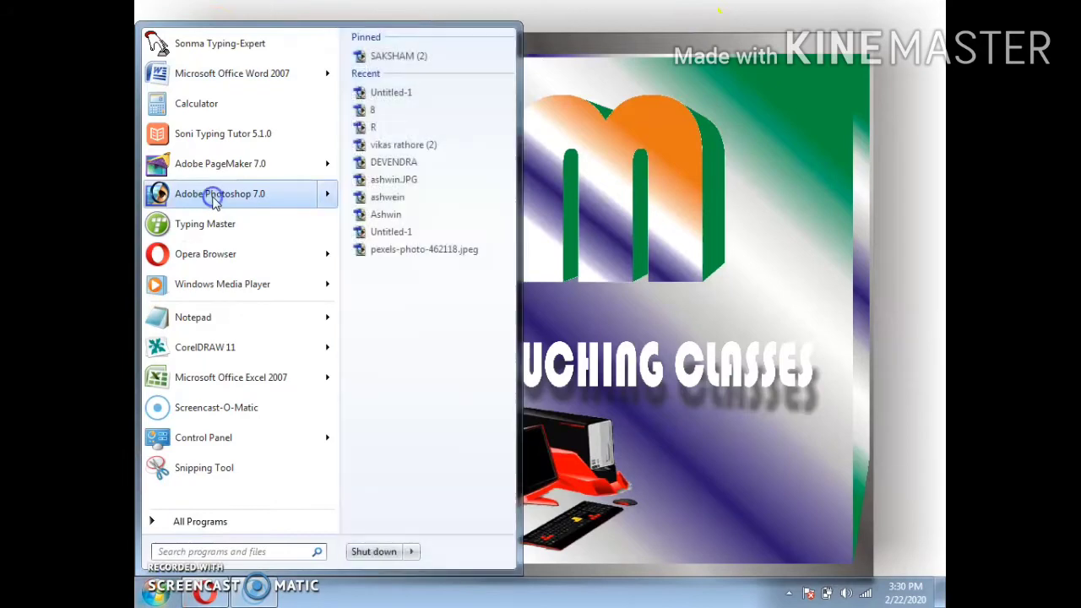
pyautogui.click(214, 197)
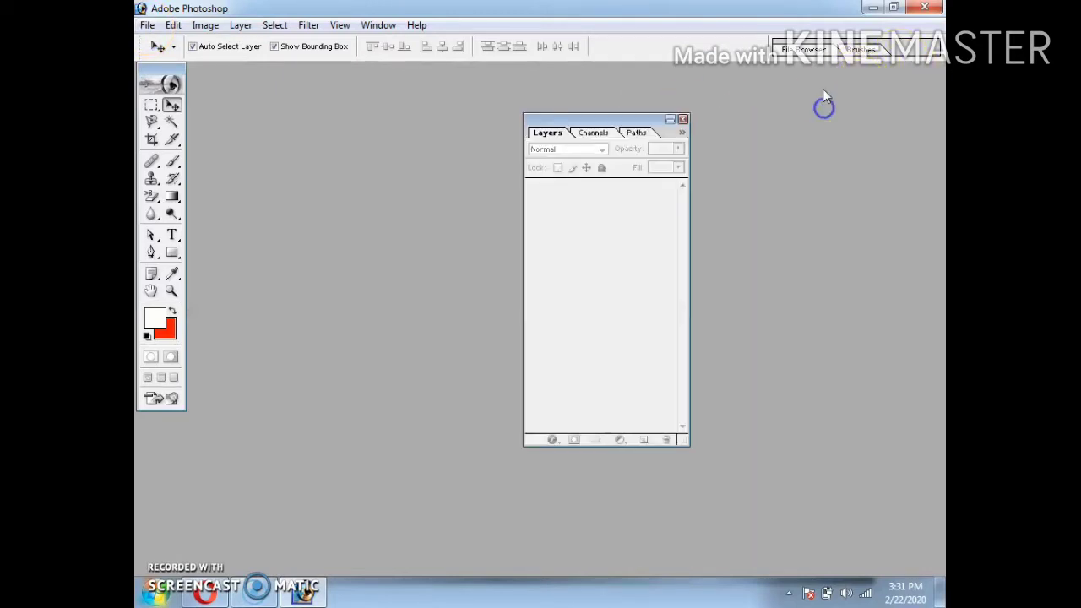
# Close the Layers palette, reopen it from the Window menu, and park it at the right edge
pyautogui.moveTo(540, 119); pyautogui.dragTo(502, 116)
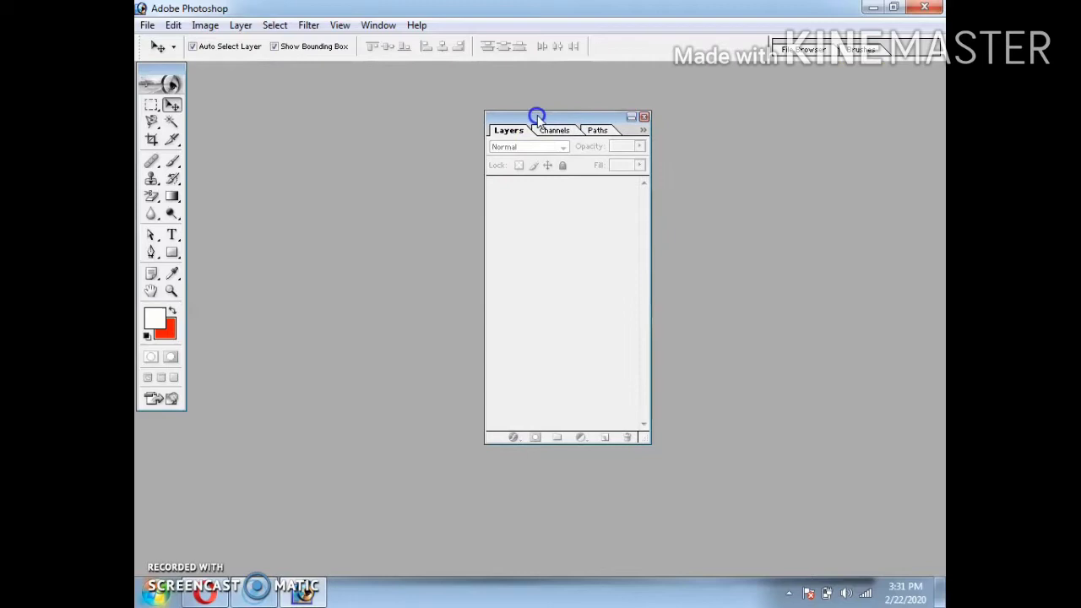
pyautogui.click(644, 117)
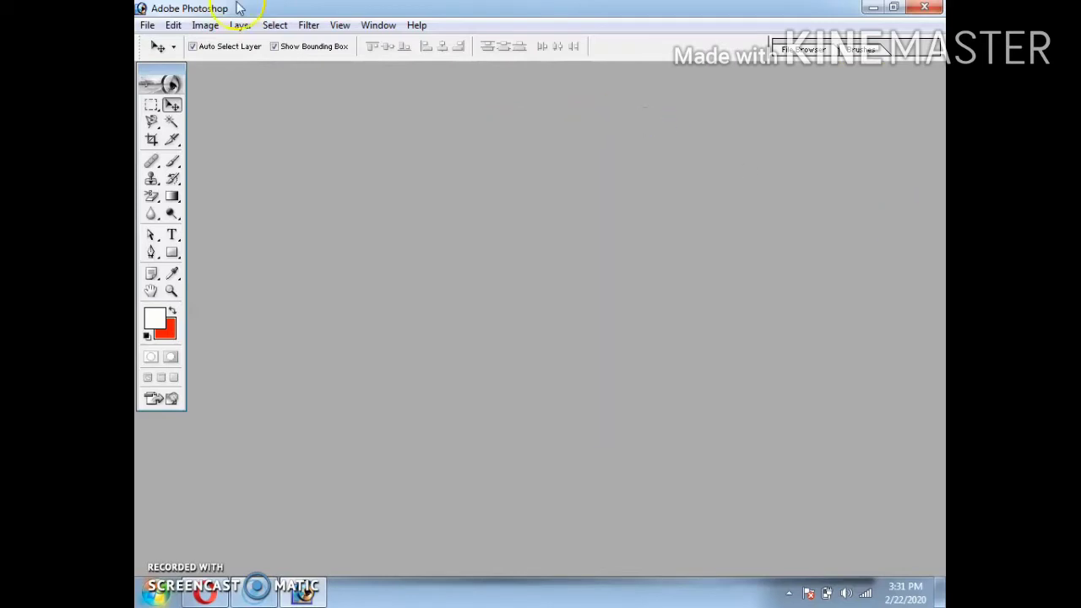
pyautogui.click(378, 25)
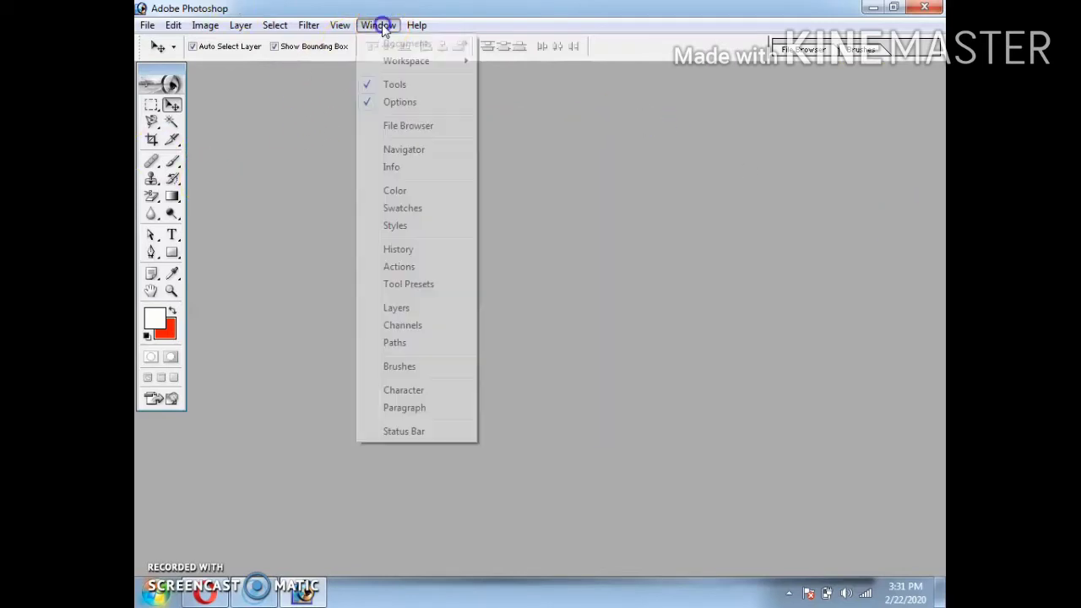
pyautogui.click(396, 308)
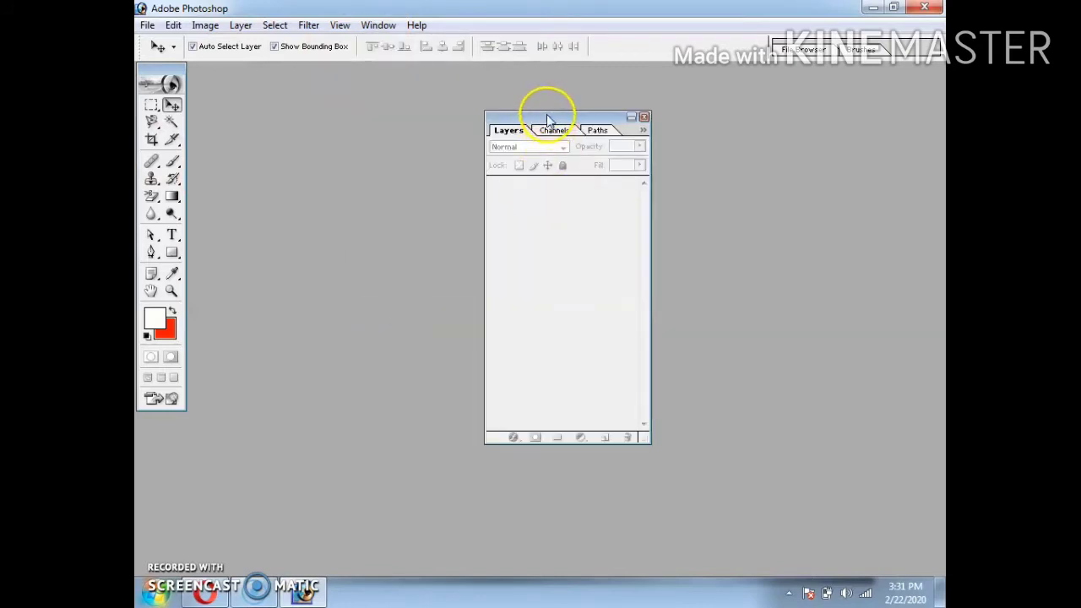
pyautogui.moveTo(547, 118)
pyautogui.mouseDown()
pyautogui.moveTo(894, 120)
pyautogui.moveTo(870, 130)
pyautogui.mouseUp()
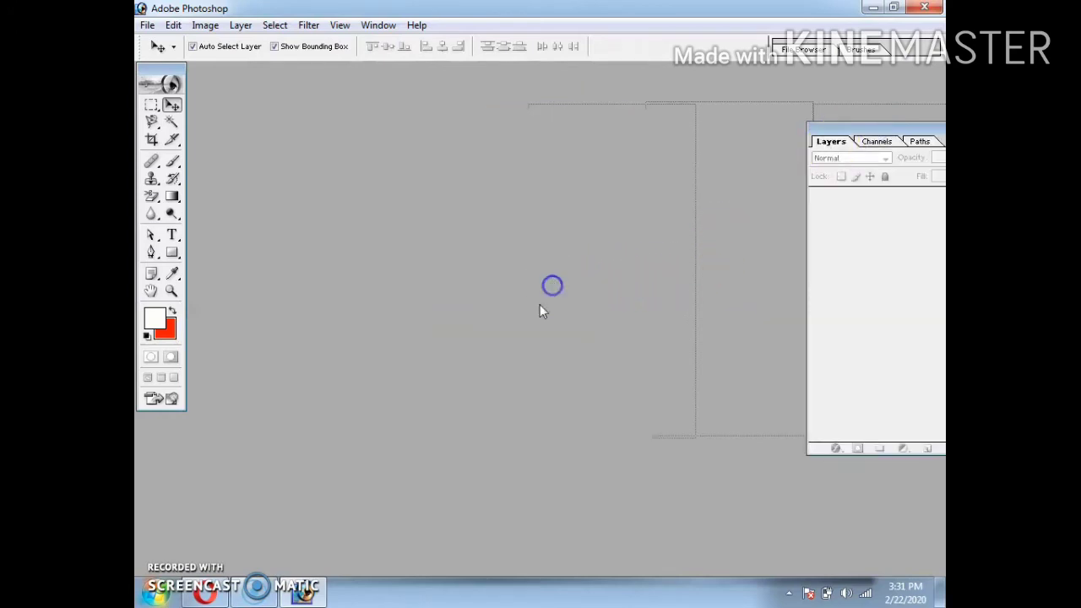
# Start a new document named MAHAKAL with a Custom preset and inches for width and height
pyautogui.click(147, 25)
pyautogui.click(182, 43)
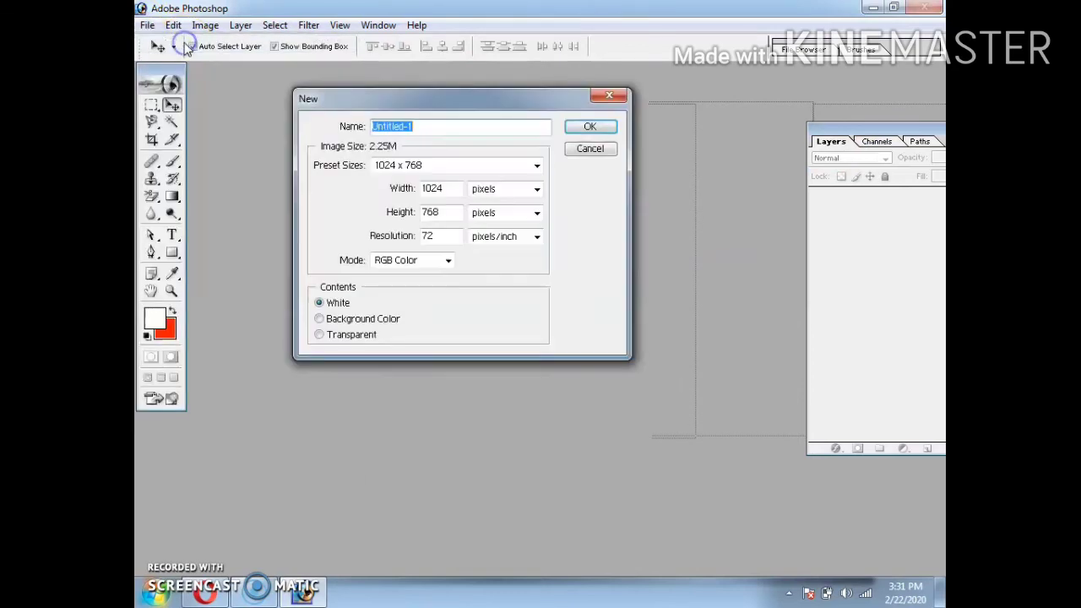
pyautogui.moveTo(521, 107); pyautogui.dragTo(592, 127)
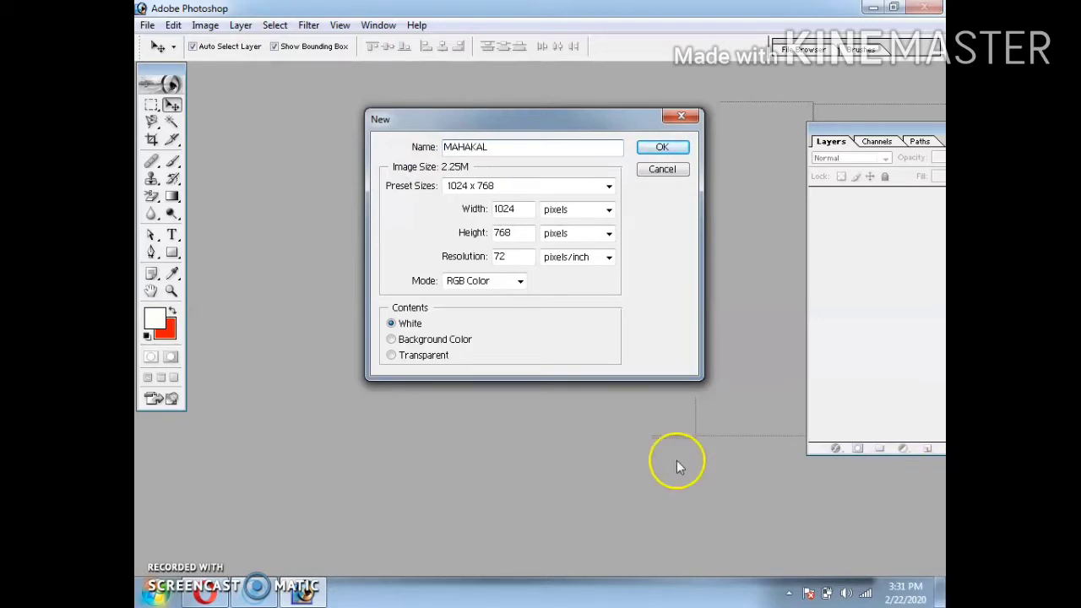
pyautogui.click(496, 187)
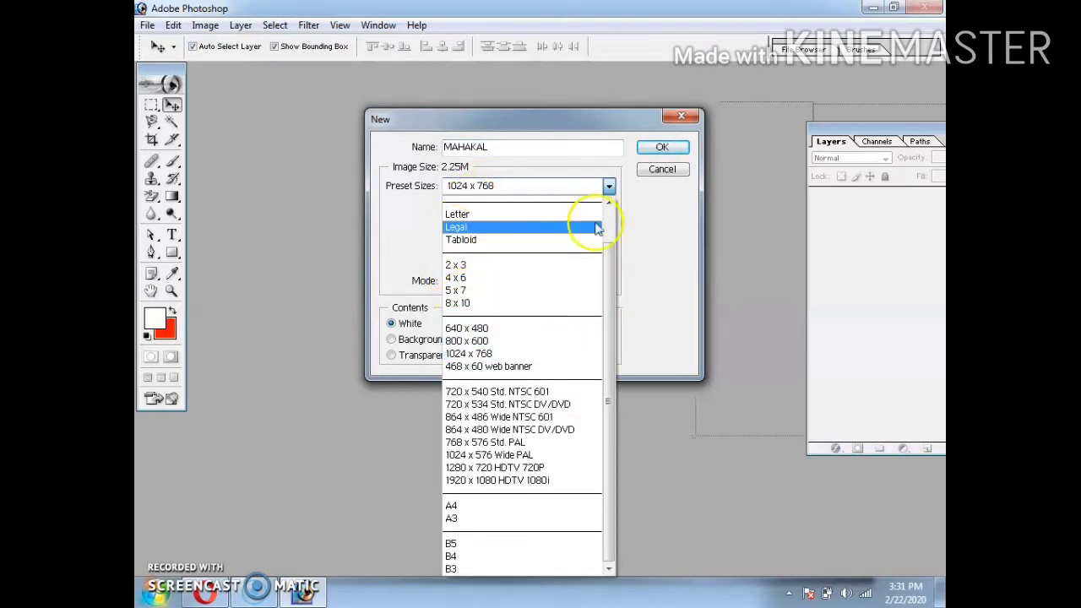
pyautogui.moveTo(609, 264); pyautogui.dragTo(606, 224)
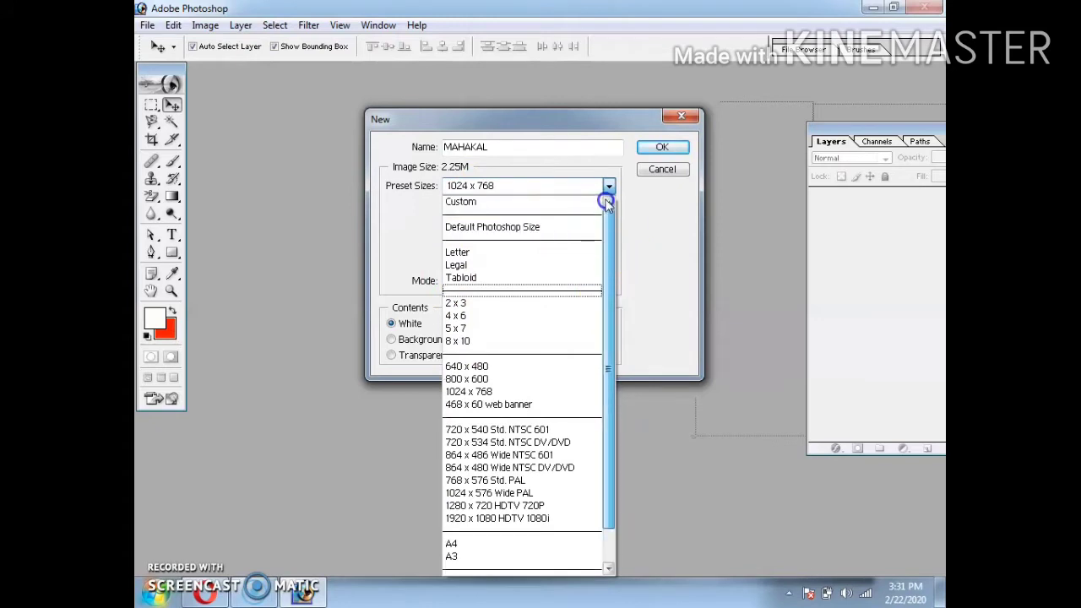
pyautogui.click(461, 207)
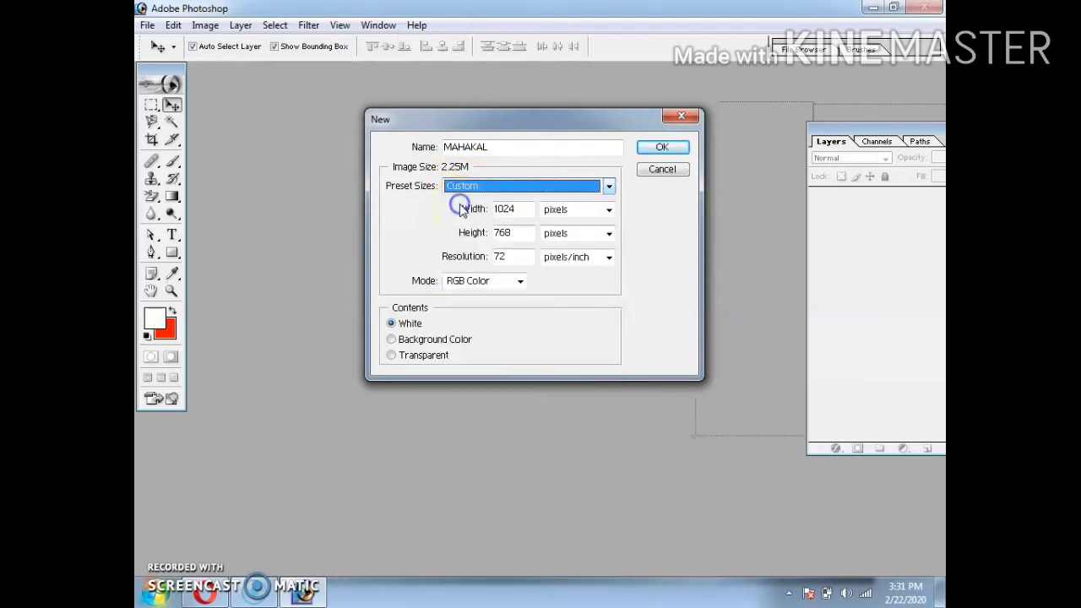
pyautogui.click(591, 215)
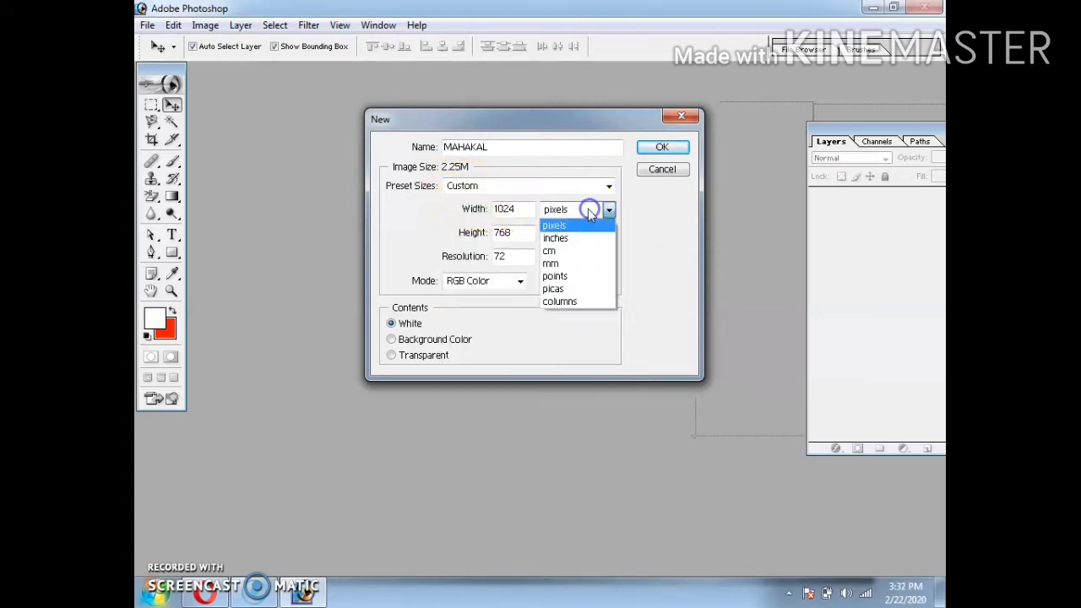
pyautogui.click(553, 239)
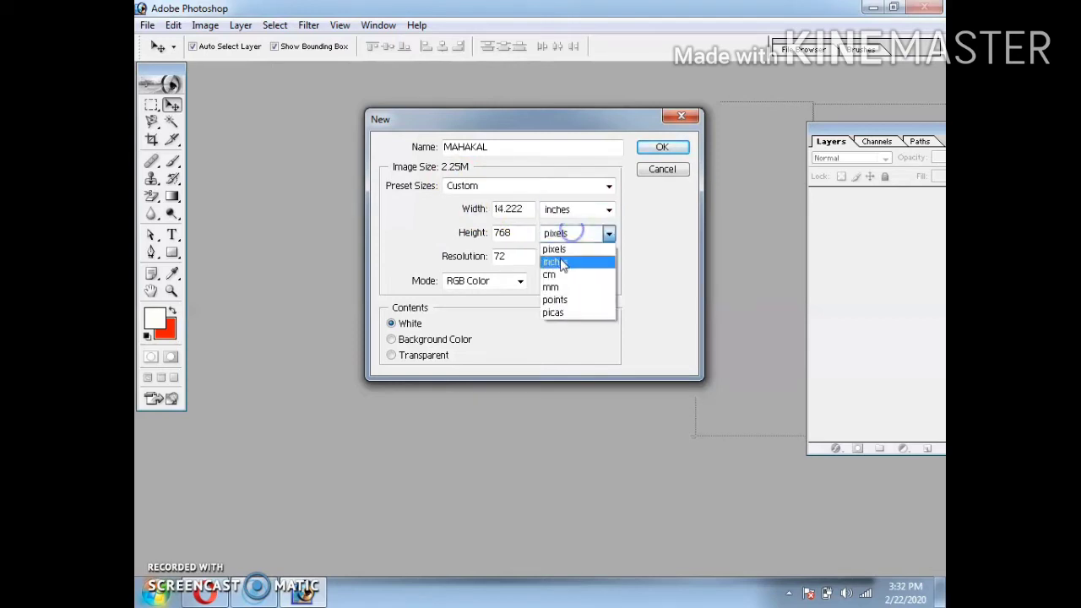
pyautogui.click(559, 257)
# Set the size to 8 × 4 inches at 300 pixels/inch, RGB, white background, and create it
pyautogui.moveTo(529, 208); pyautogui.dragTo(385, 201)
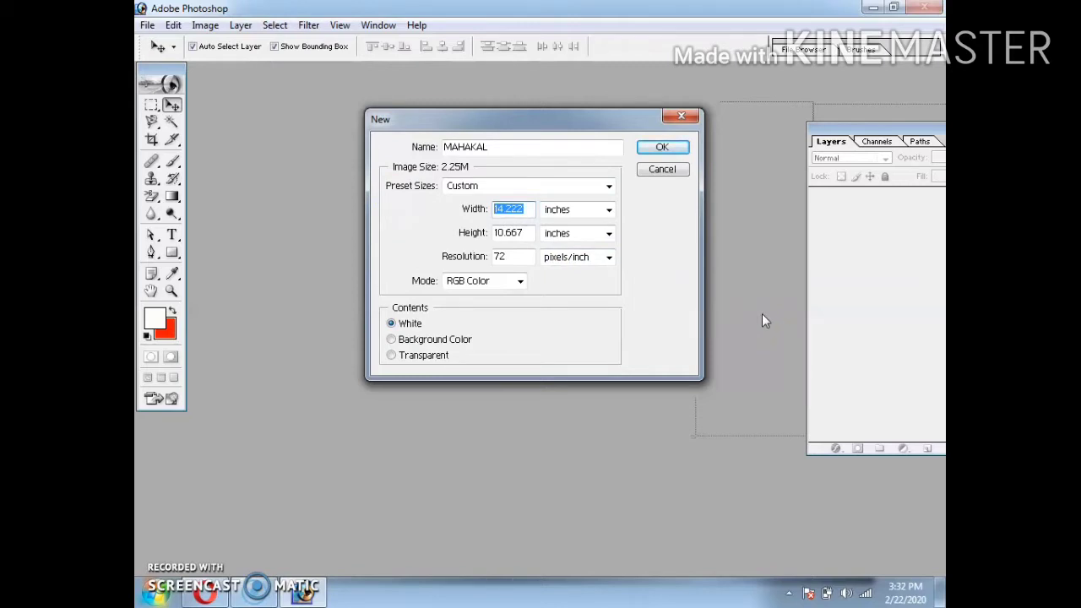
pyautogui.write('8')
pyautogui.doubleClick(509, 233)
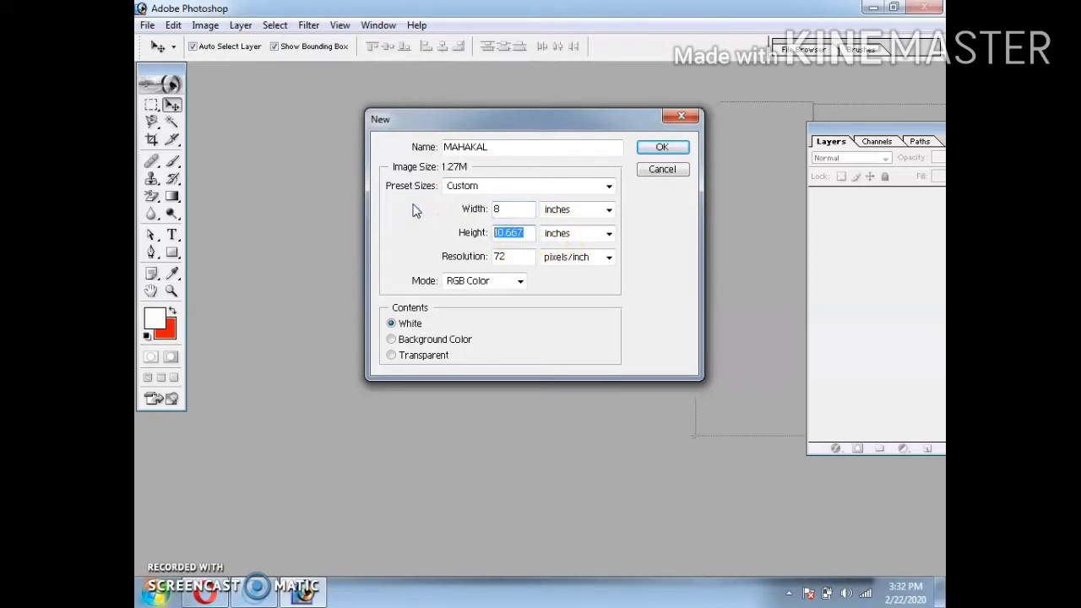
pyautogui.write('4')
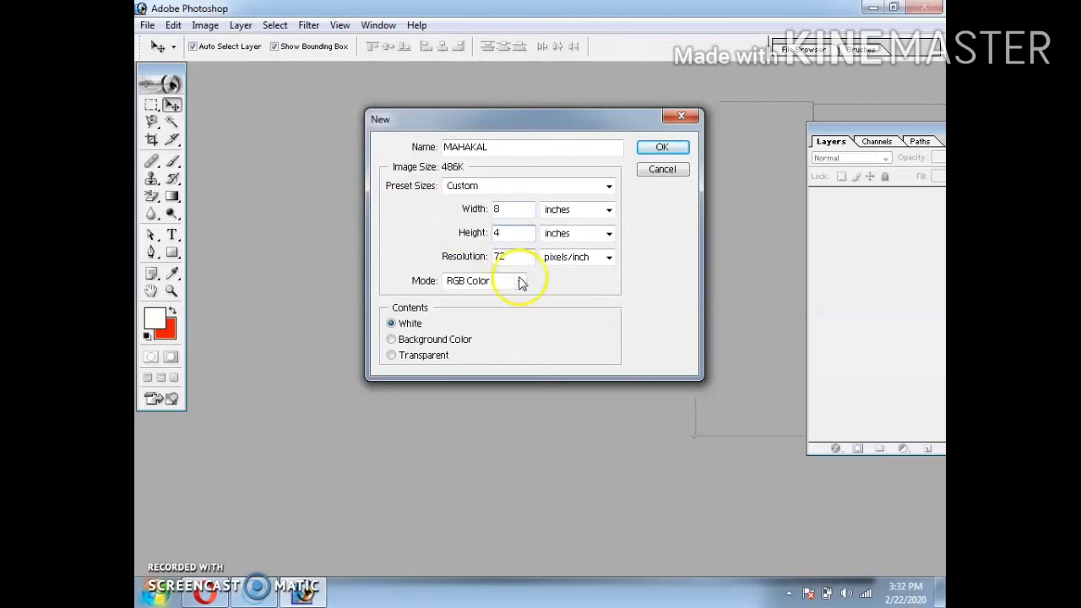
pyautogui.moveTo(519, 257); pyautogui.dragTo(427, 257)
pyautogui.write('300')
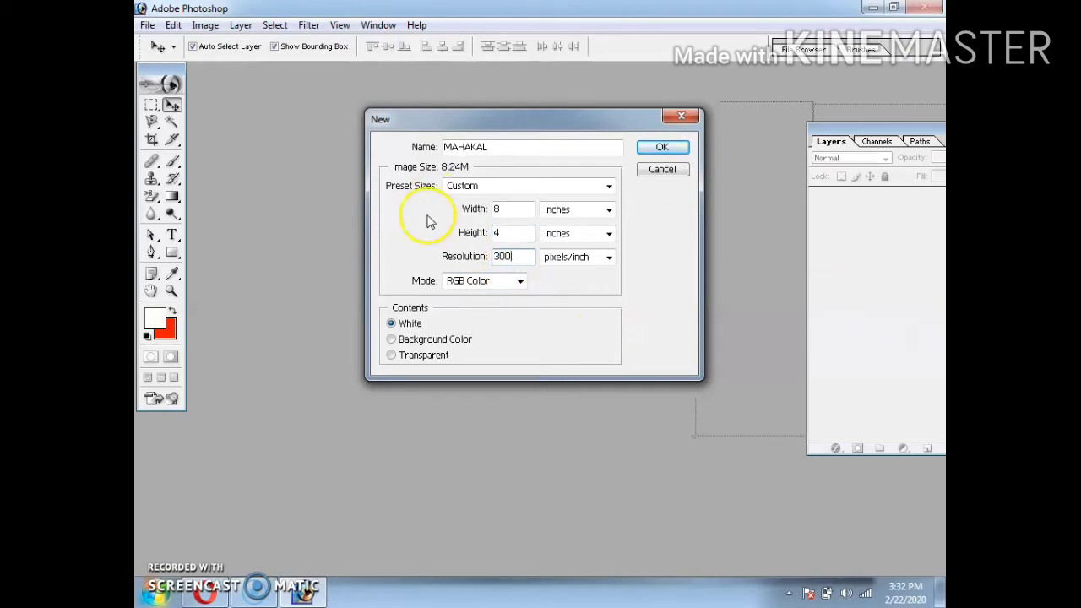
pyautogui.click(485, 282)
pyautogui.click(468, 307)
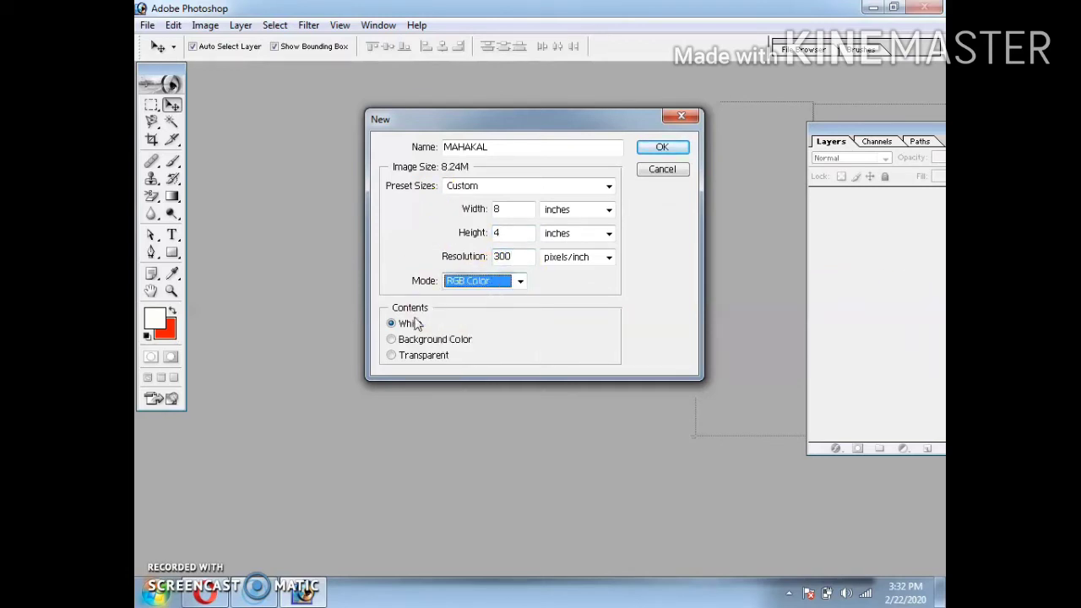
pyautogui.click(403, 325)
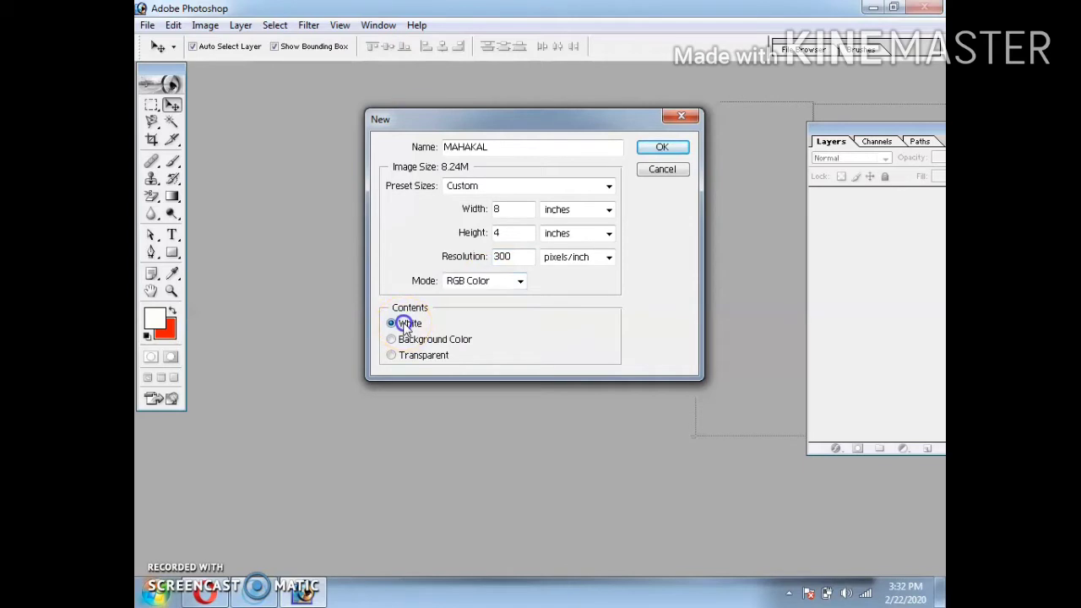
pyautogui.click(665, 147)
pyautogui.moveTo(577, 78); pyautogui.dragTo(642, 153)
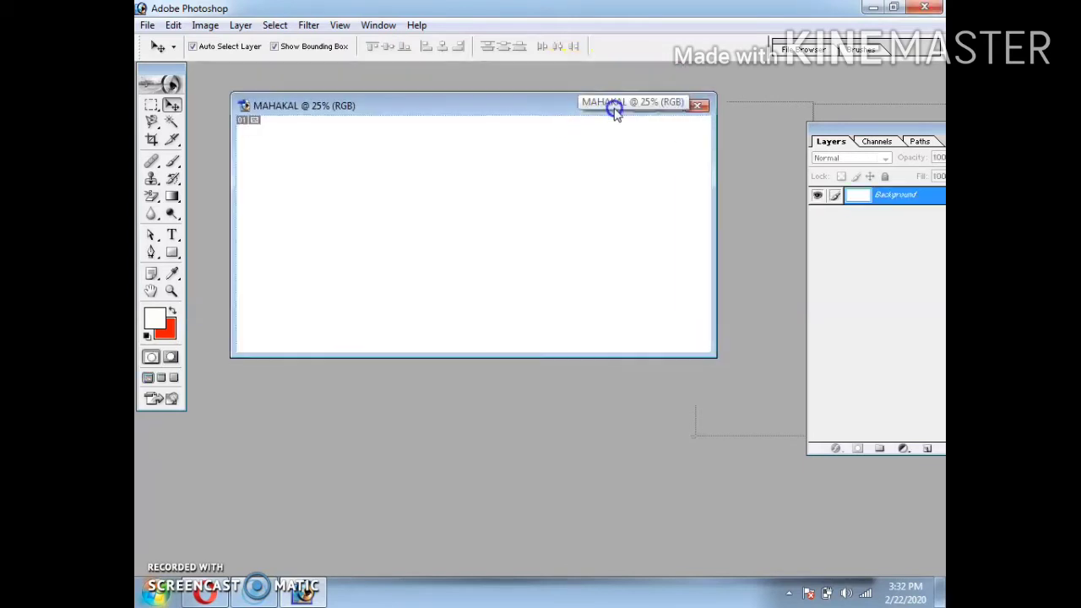
# Maximize the MAHAKAL window and fill the canvas with Black, Normal mode, 100% opacity
pyautogui.click(704, 154)
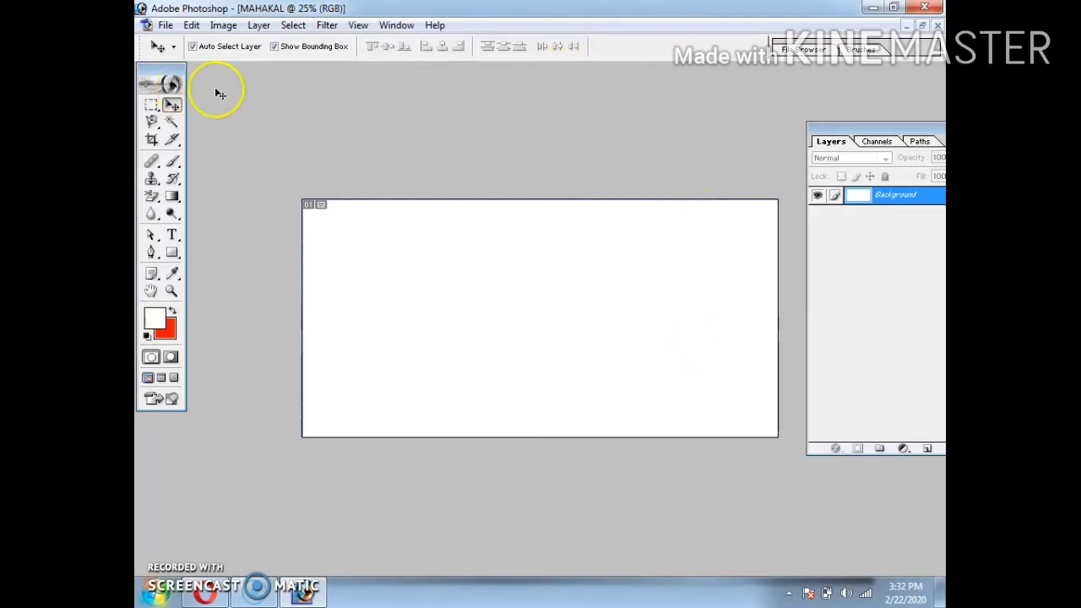
pyautogui.click(192, 25)
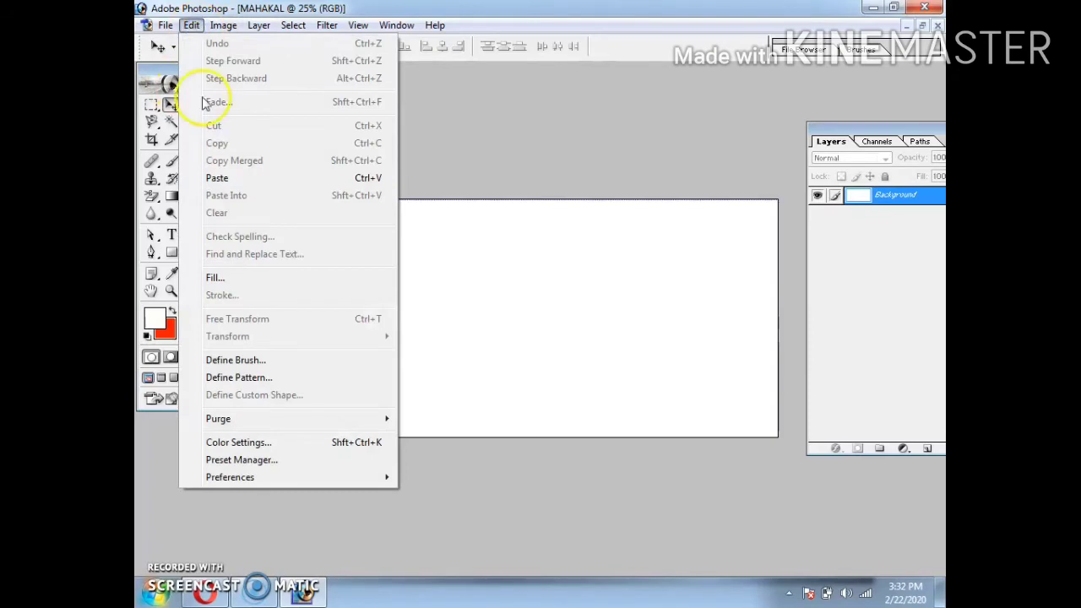
pyautogui.click(222, 282)
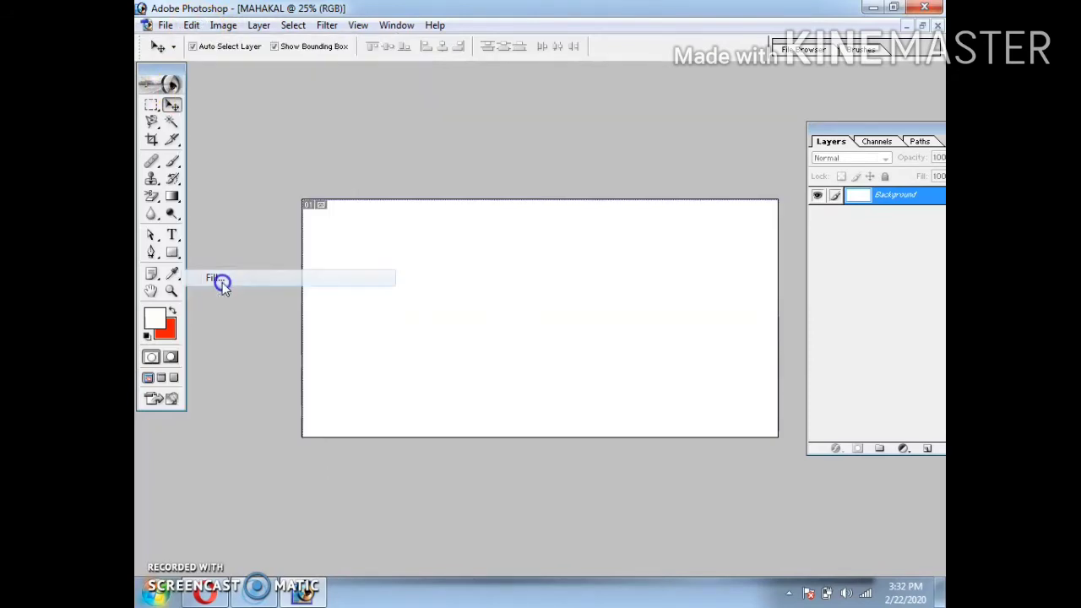
pyautogui.click(514, 102)
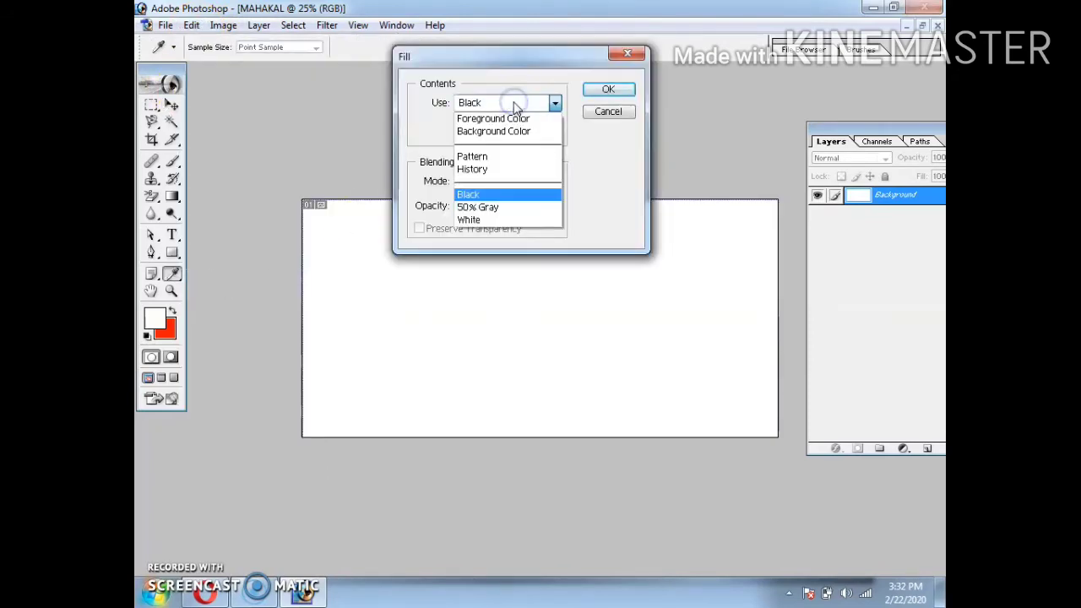
pyautogui.click(514, 103)
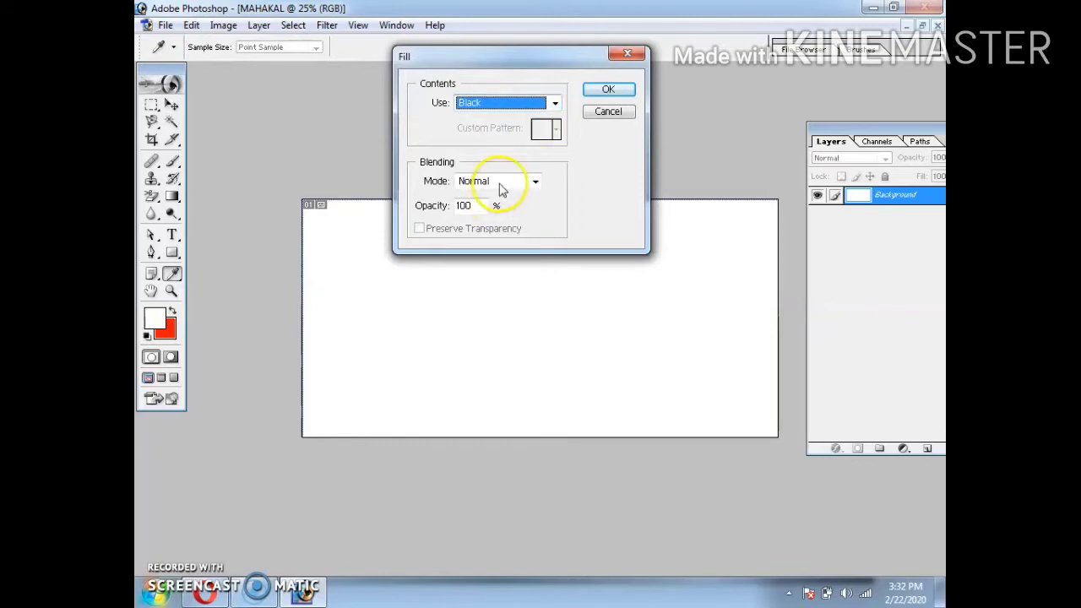
pyautogui.click(503, 183)
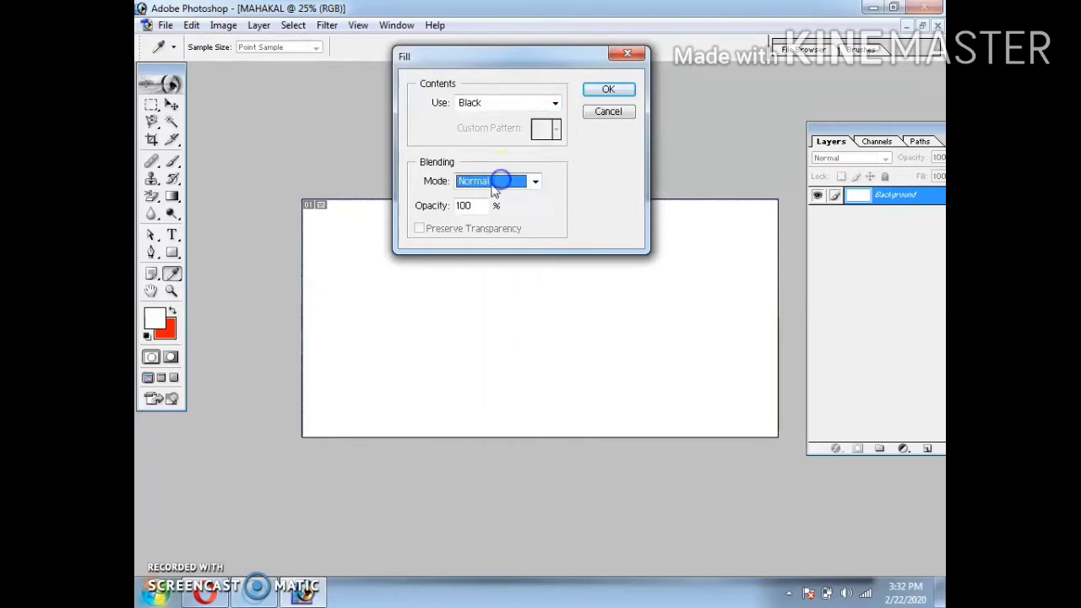
pyautogui.click(471, 206)
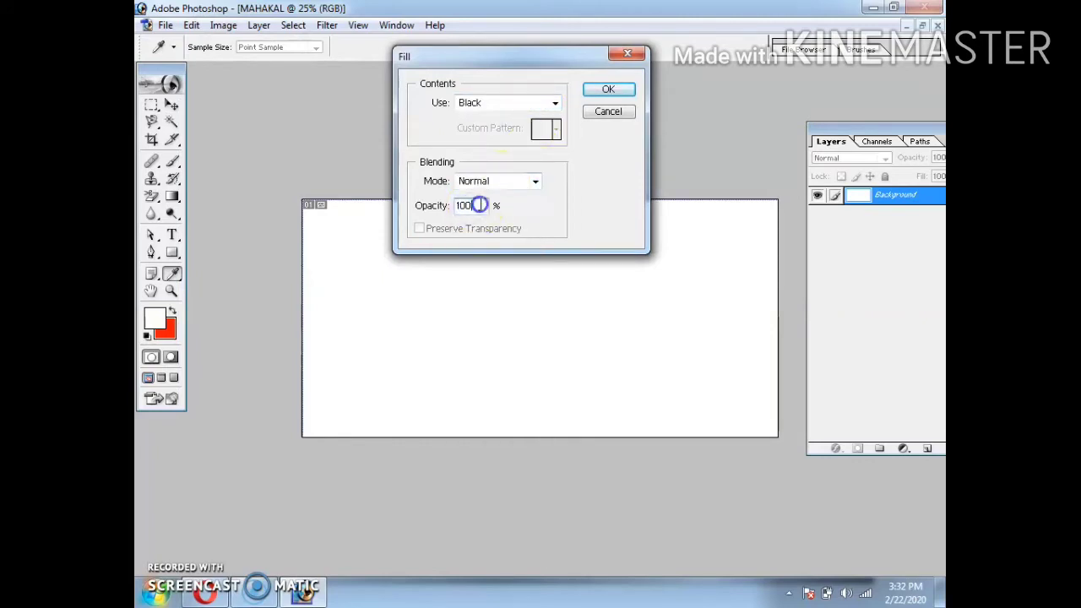
pyautogui.click(598, 90)
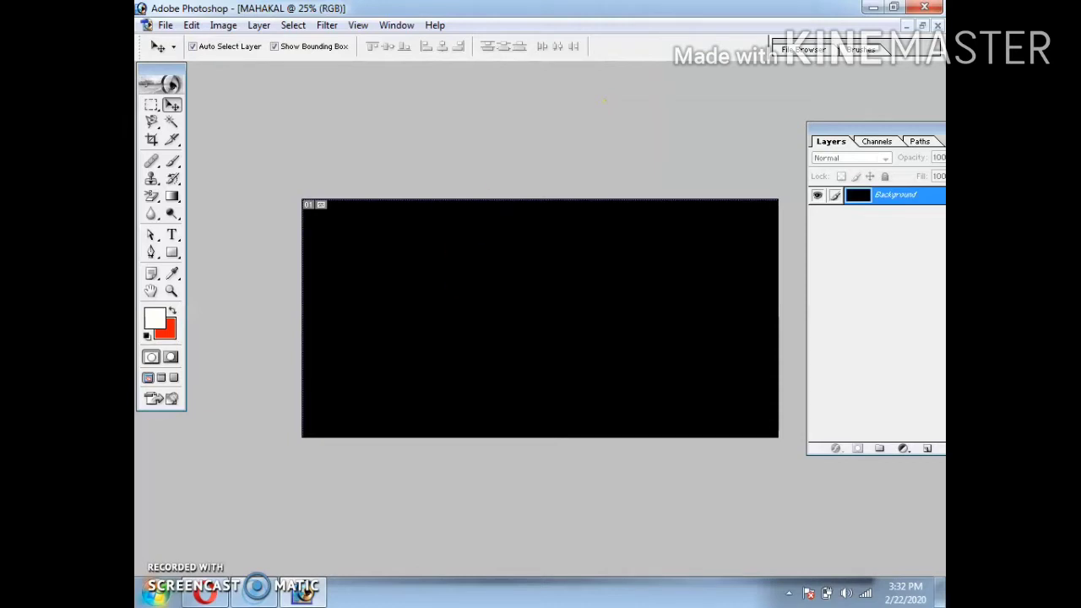
# Select the Type tool and set the text colour to near-white F9FFF9
pyautogui.click(173, 237)
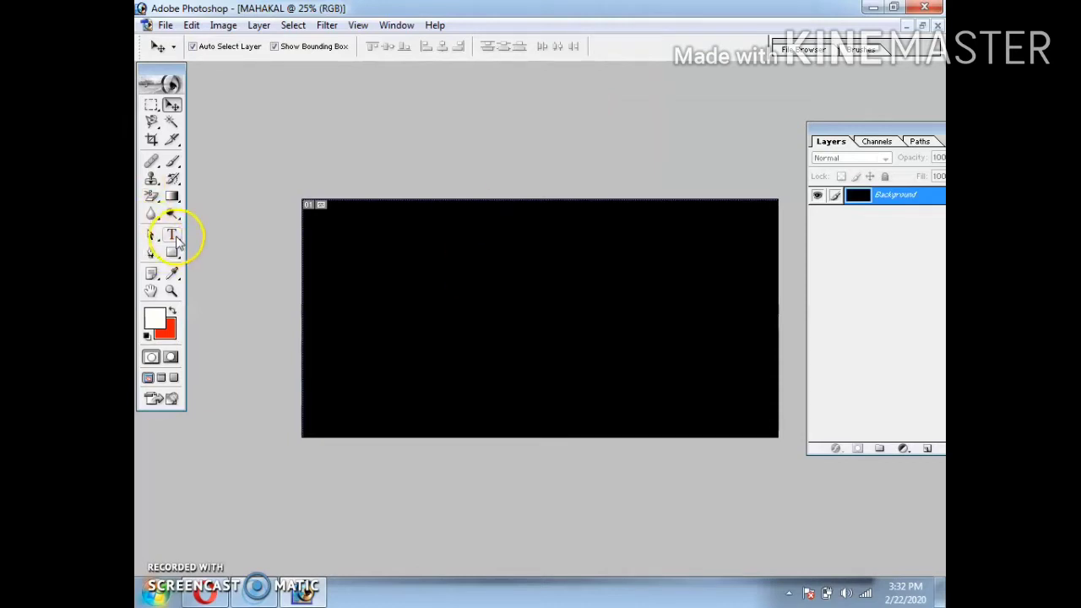
pyautogui.click(173, 237)
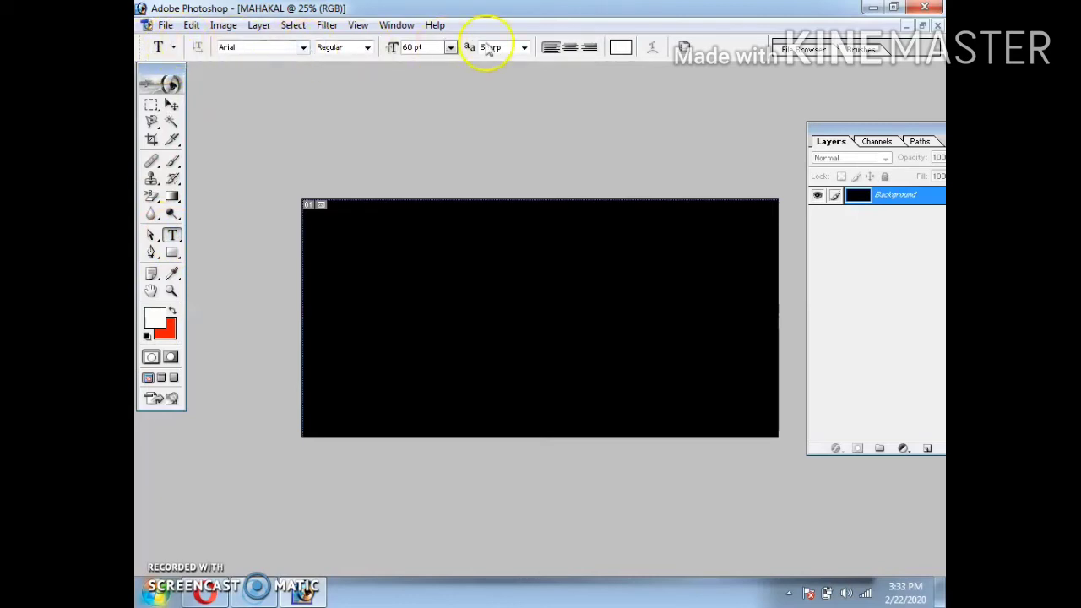
pyautogui.click(624, 51)
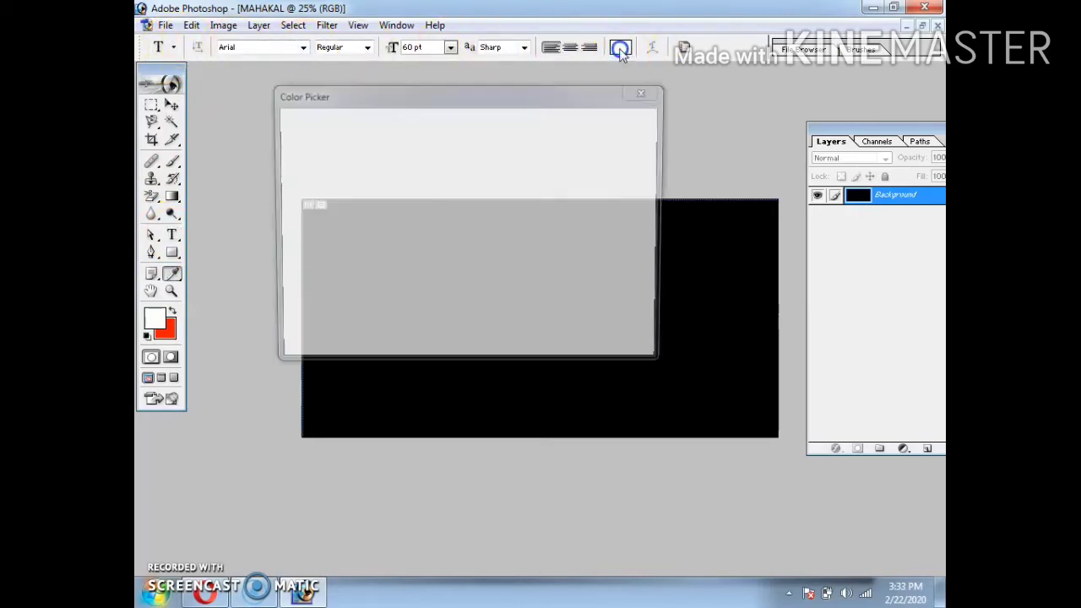
pyautogui.moveTo(396, 143); pyautogui.dragTo(381, 123)
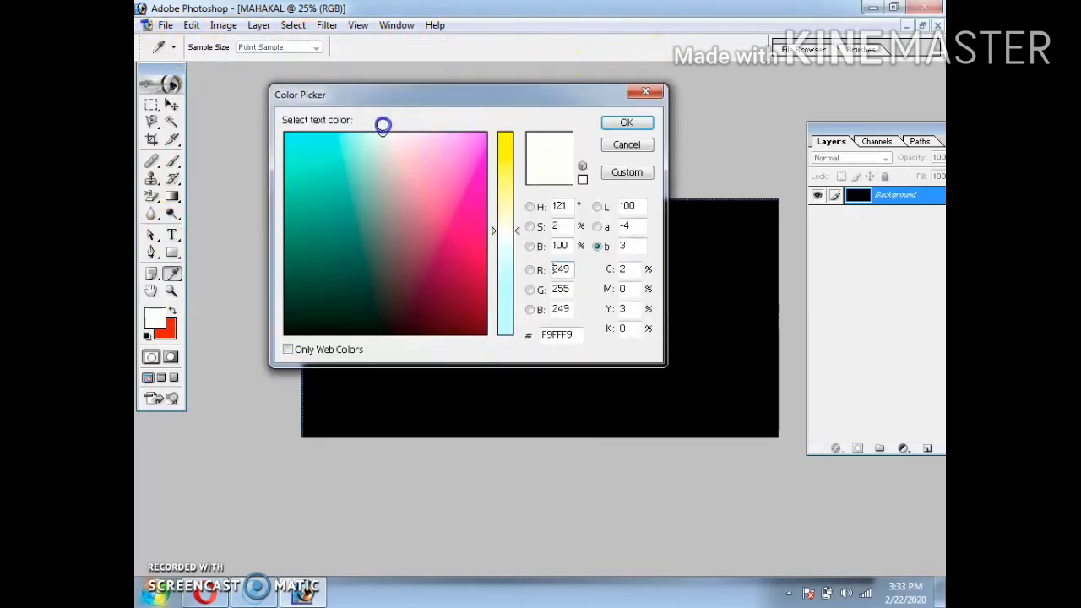
pyautogui.click(623, 120)
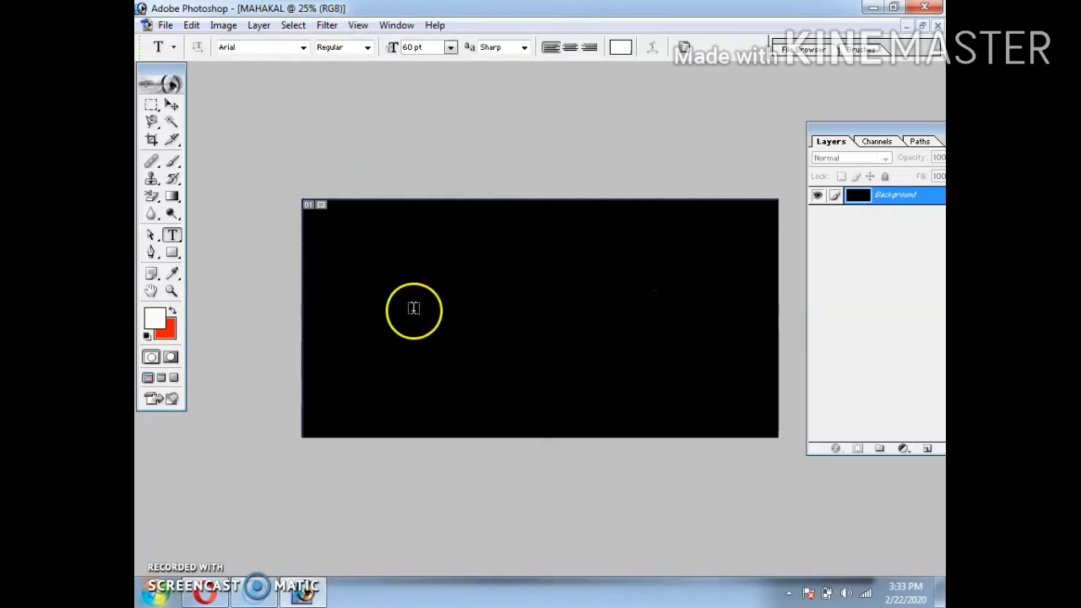
# Type MAHAKAL at 48 pt on the black canvas and commit it as a text layer
pyautogui.click(629, 413)
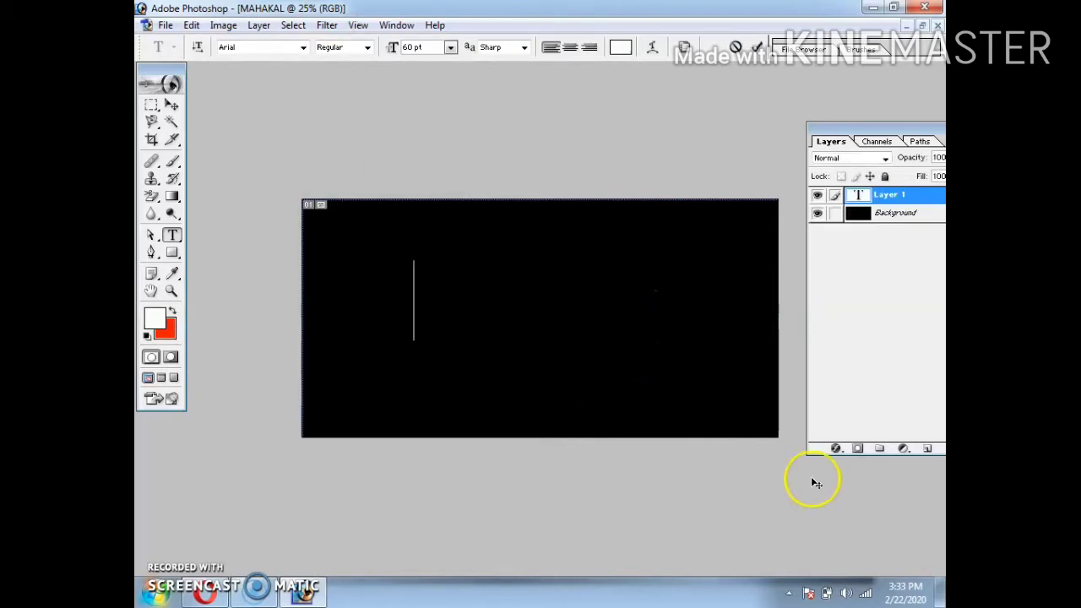
pyautogui.click(451, 48)
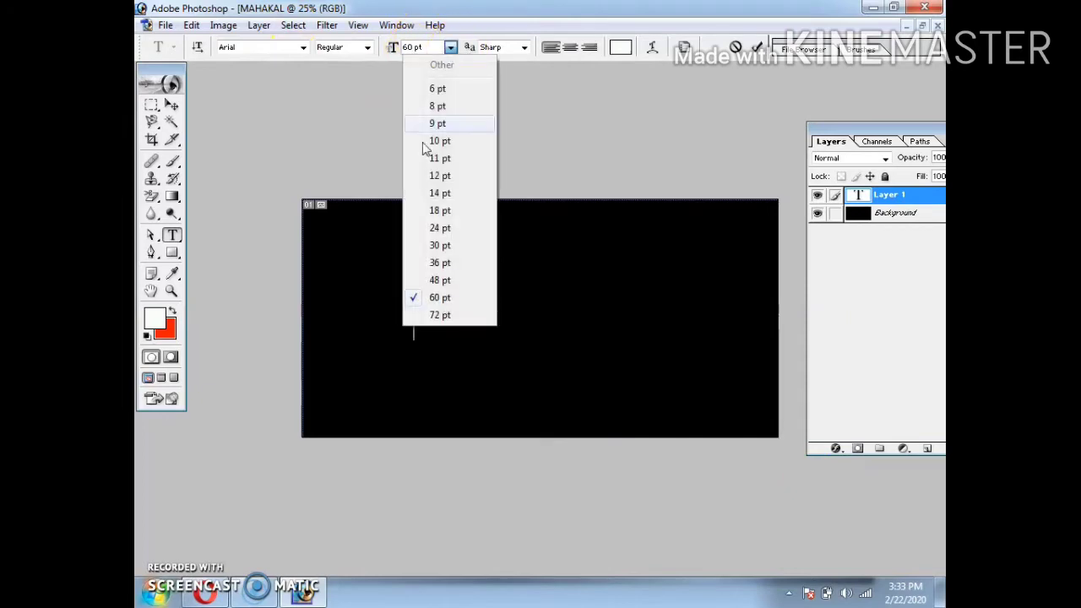
pyautogui.click(440, 279)
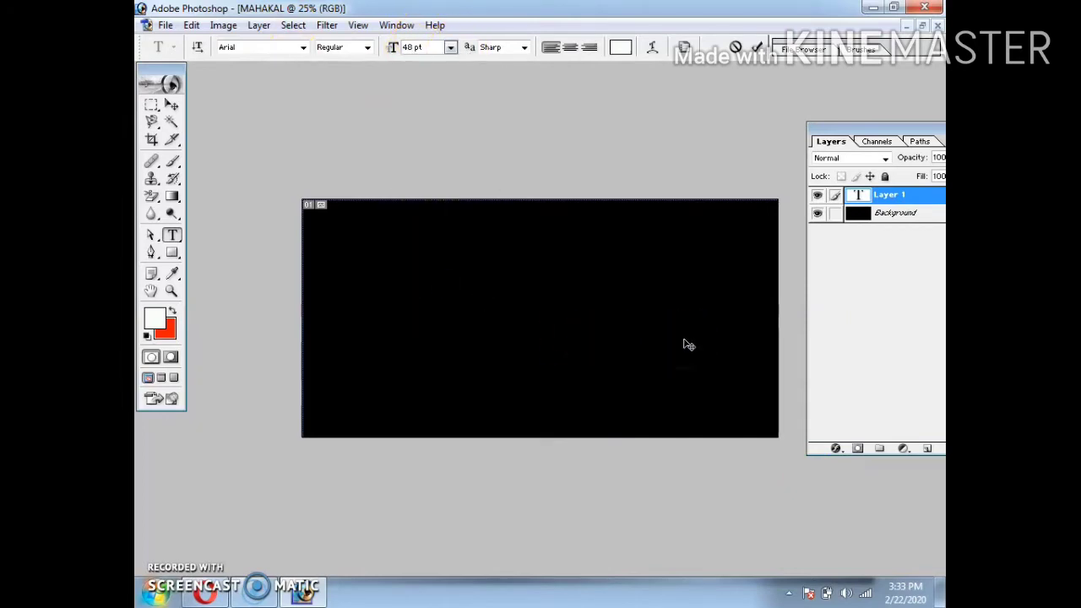
pyautogui.write('MA')
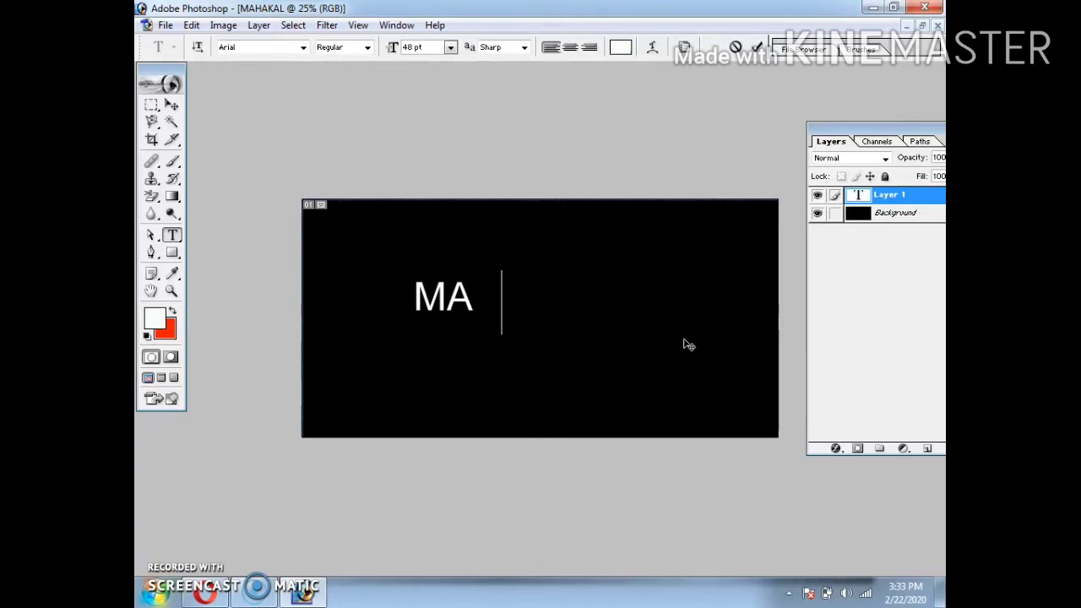
pyautogui.write('HAKAL')
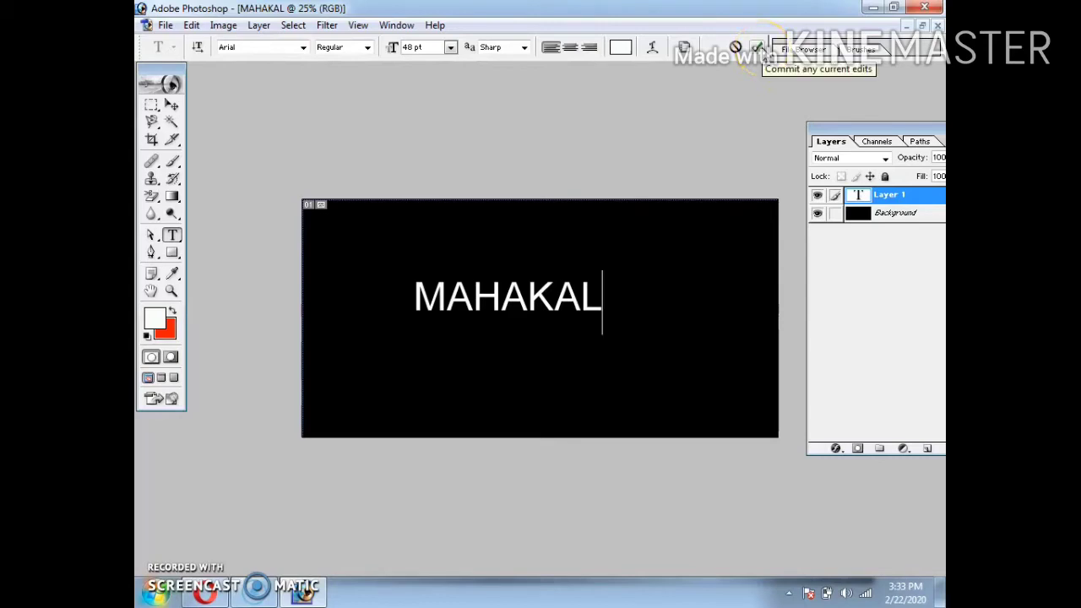
pyautogui.click(756, 48)
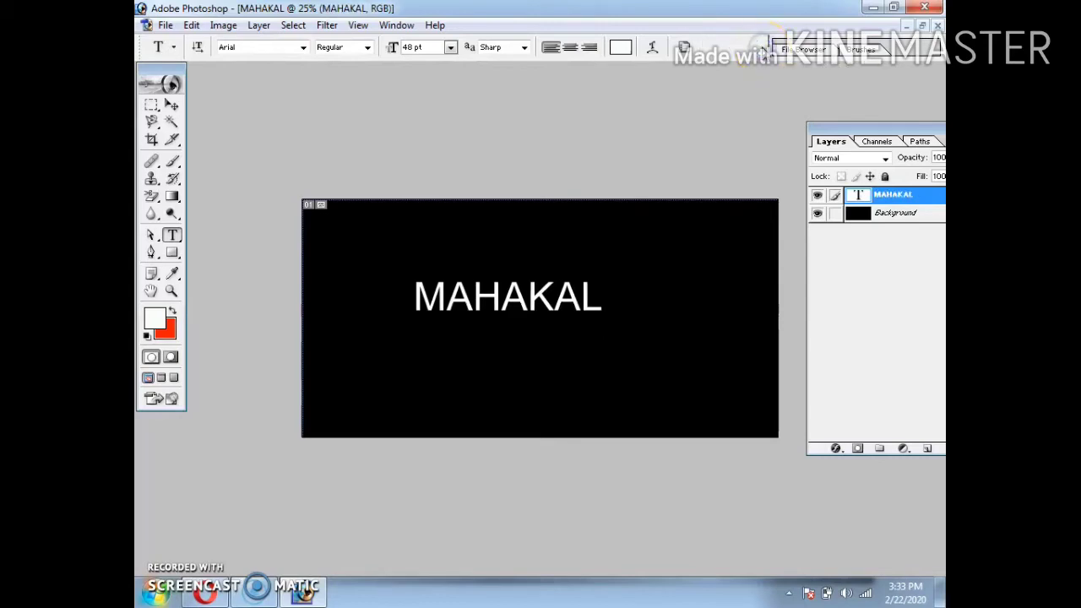
pyautogui.click(169, 105)
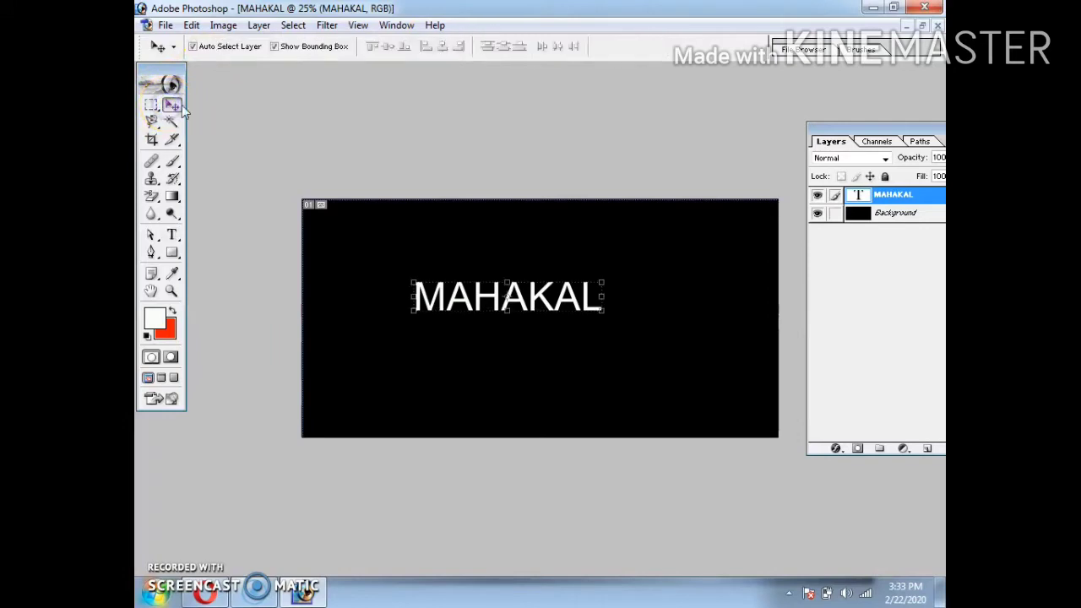
# Scale the MAHAKAL text to about 196% width and 343% height and apply the transform
pyautogui.moveTo(602, 311); pyautogui.dragTo(733, 375)
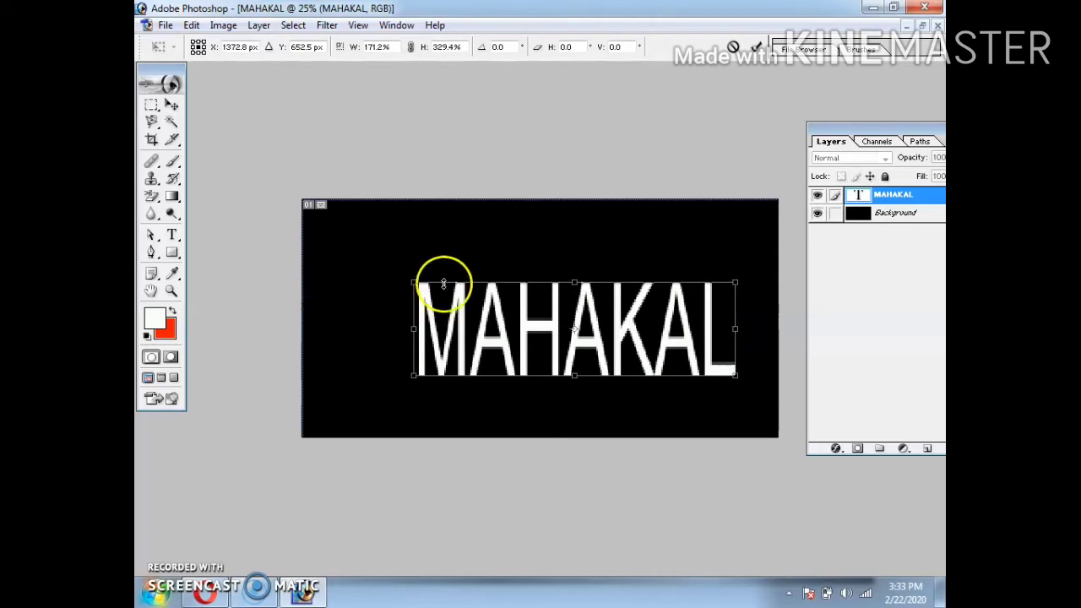
pyautogui.moveTo(414, 282); pyautogui.dragTo(366, 277)
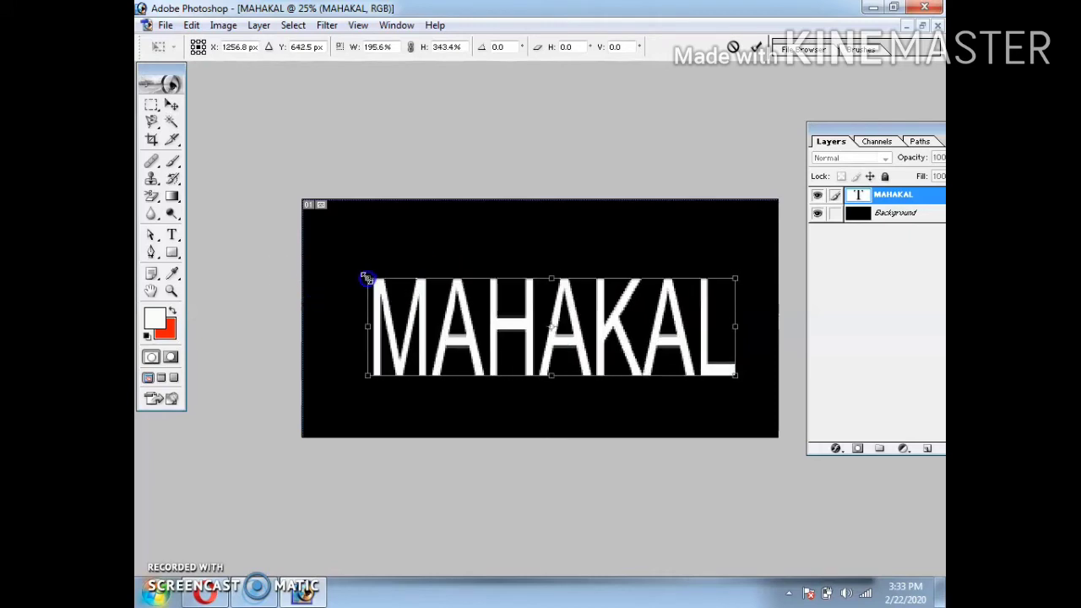
pyautogui.click(754, 49)
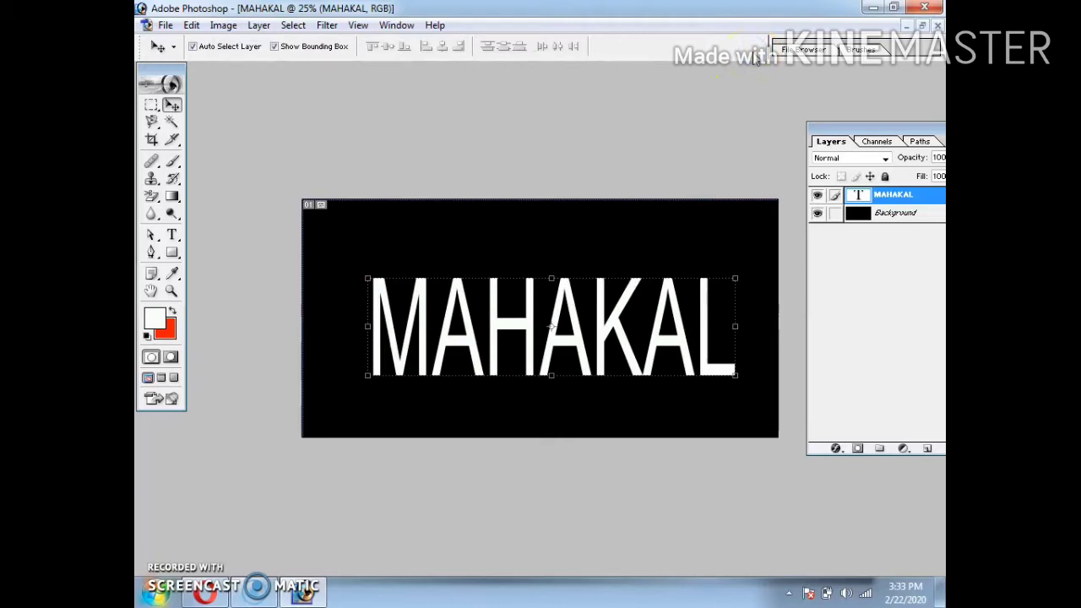
pyautogui.click(232, 265)
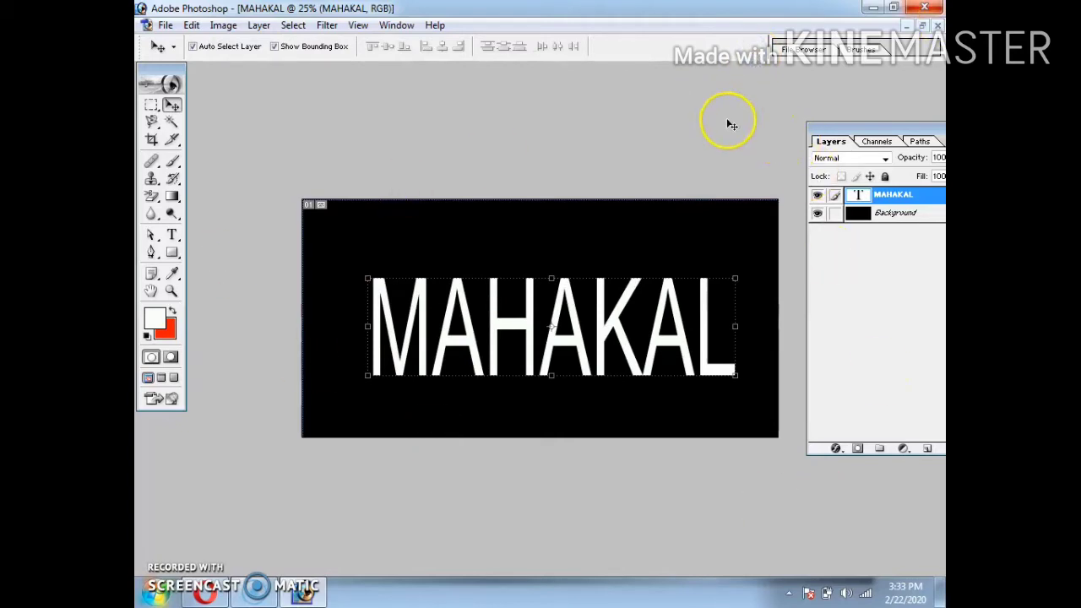
pyautogui.click(857, 127)
pyautogui.moveTo(857, 127); pyautogui.dragTo(836, 107)
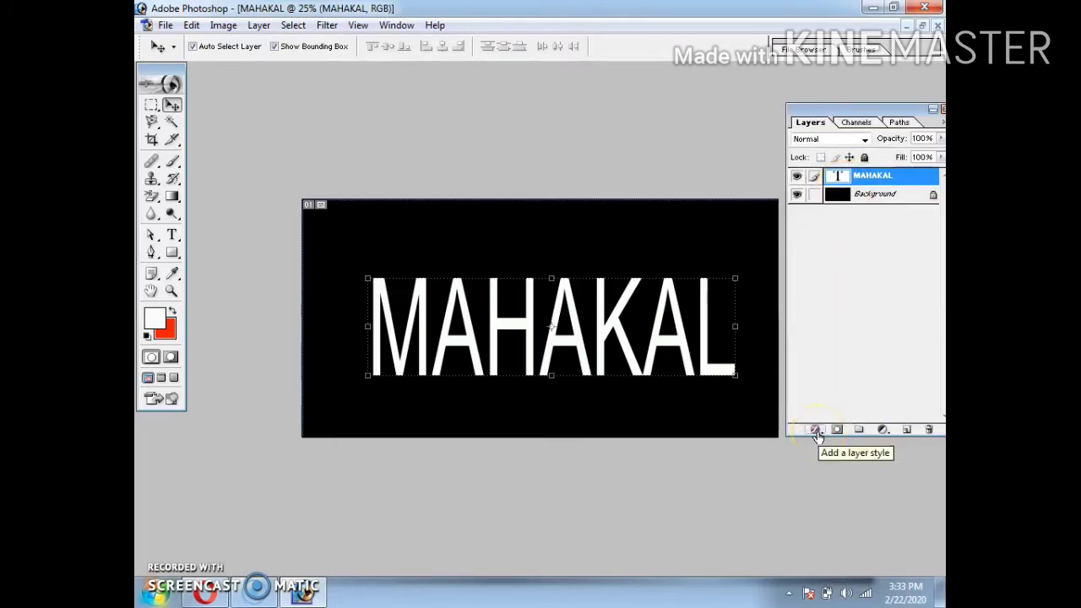
# Add a 12 px outside Stroke in near-white F2FFFC to the MAHAKAL layer
pyautogui.click(817, 432)
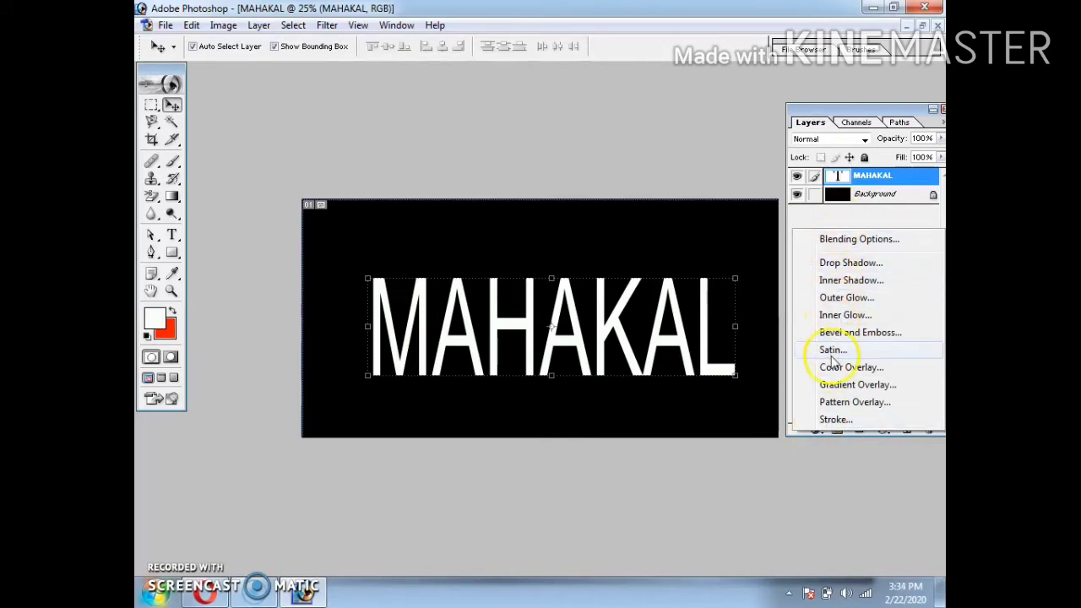
pyautogui.click(833, 420)
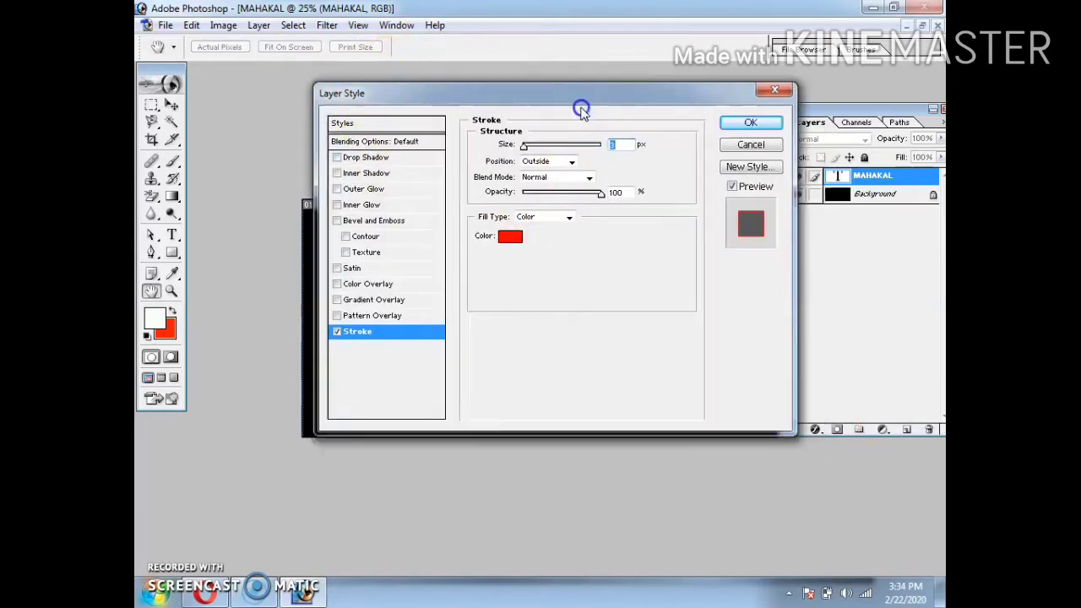
pyautogui.moveTo(589, 120)
pyautogui.mouseDown()
pyautogui.moveTo(545, 84)
pyautogui.moveTo(686, 215)
pyautogui.mouseUp()
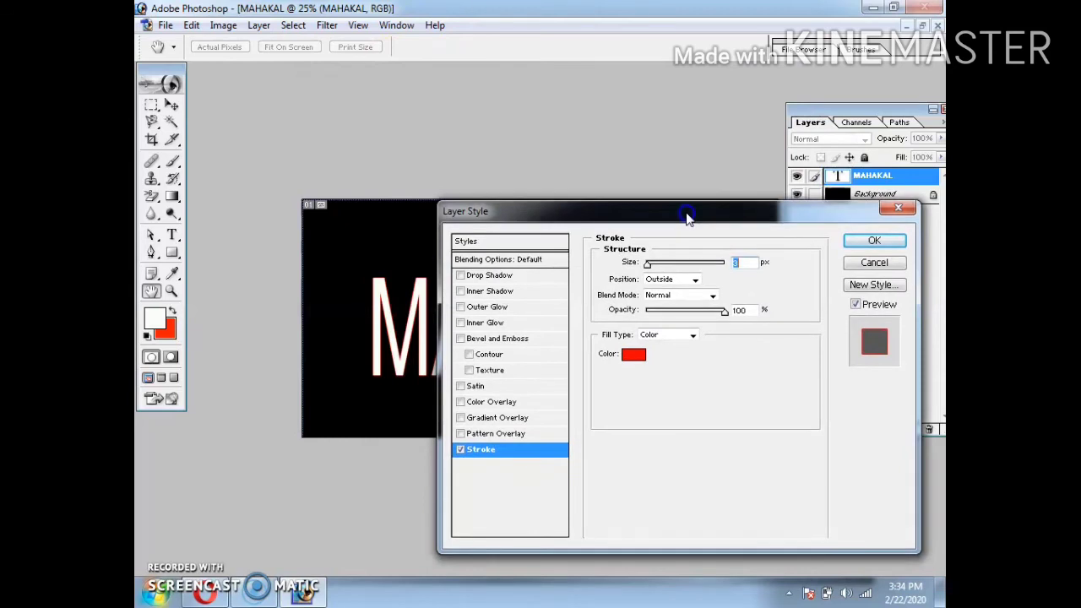
pyautogui.click(722, 263)
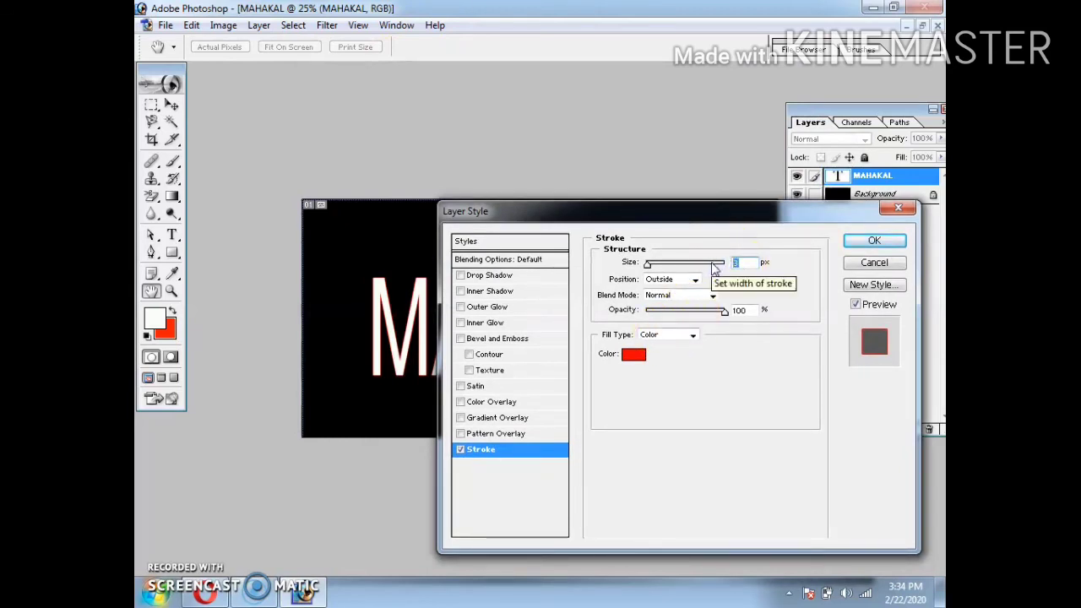
pyautogui.write('12')
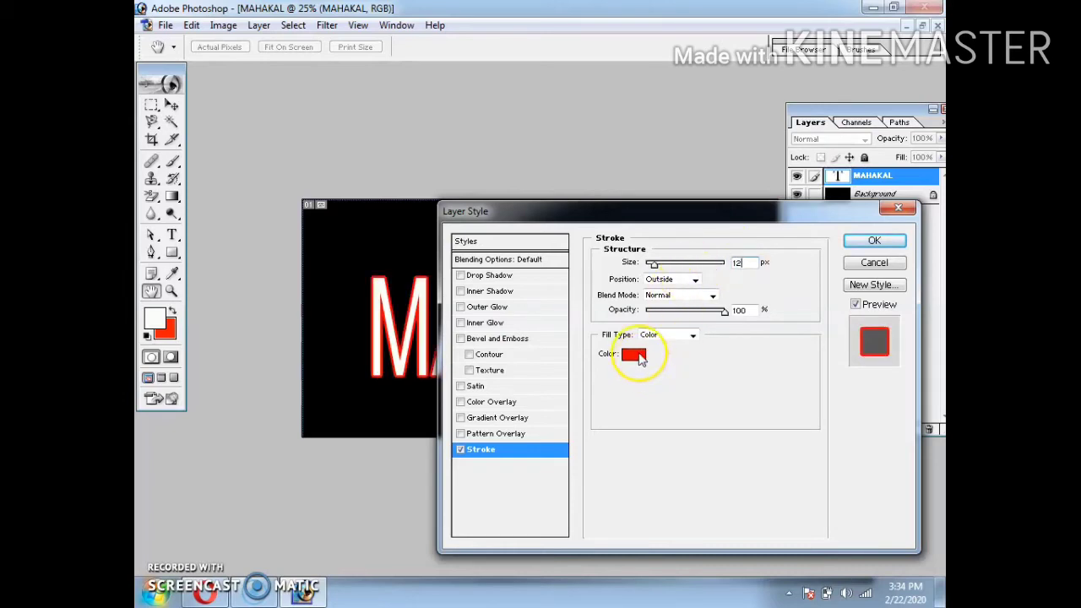
pyautogui.click(634, 354)
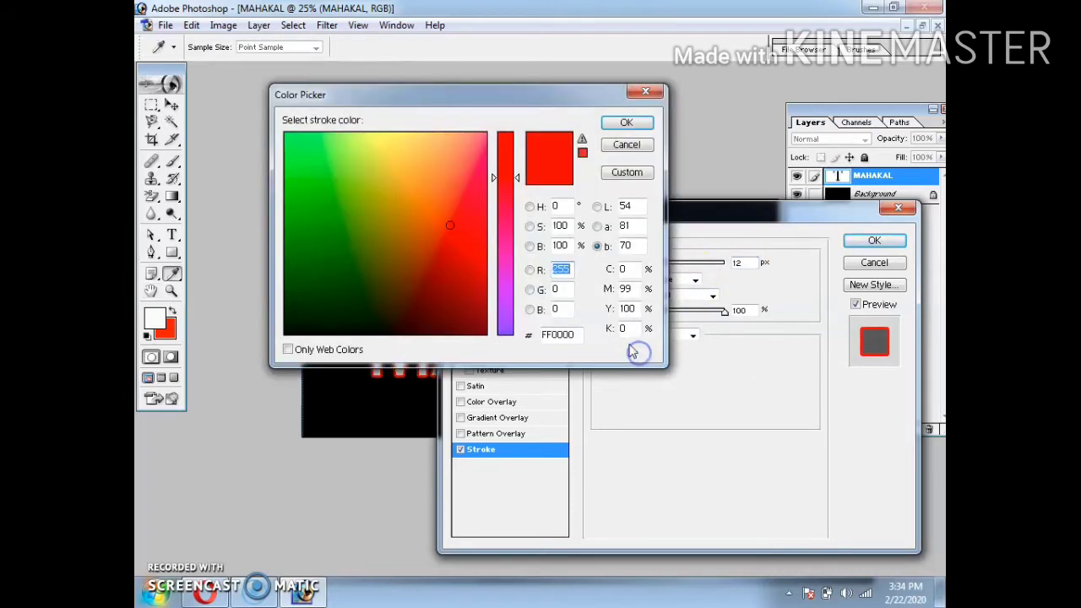
pyautogui.click(379, 139)
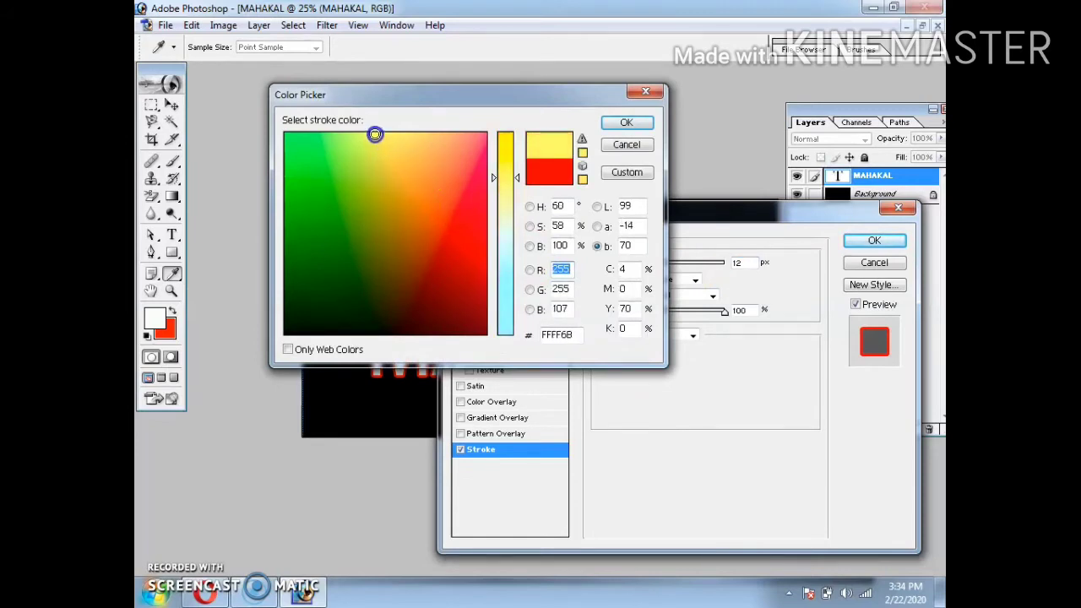
pyautogui.moveTo(498, 176); pyautogui.dragTo(498, 216)
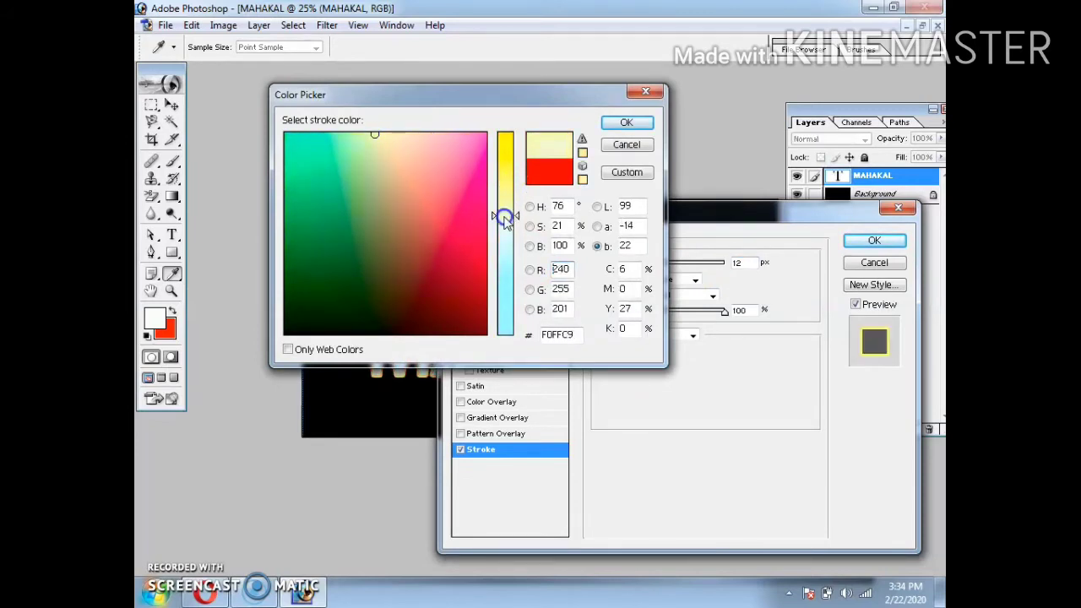
pyautogui.click(378, 133)
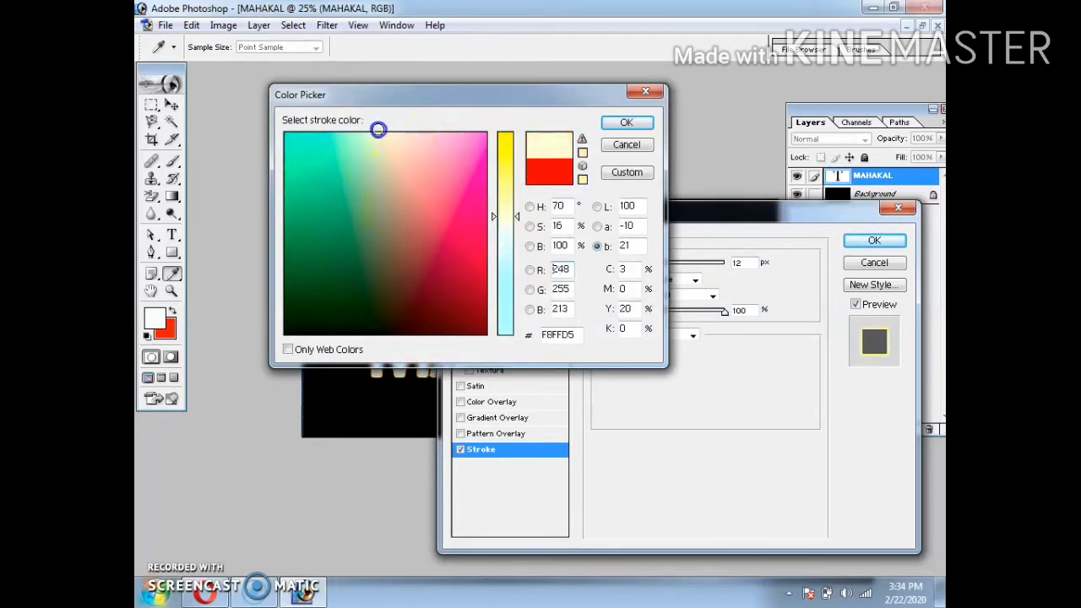
pyautogui.moveTo(505, 218); pyautogui.dragTo(505, 234)
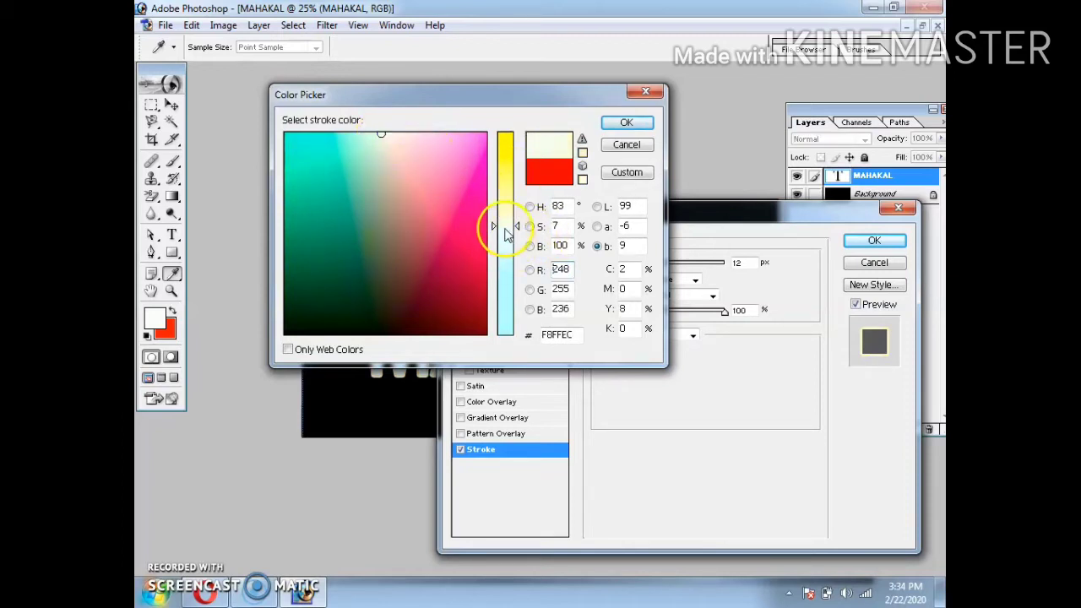
pyautogui.click(624, 122)
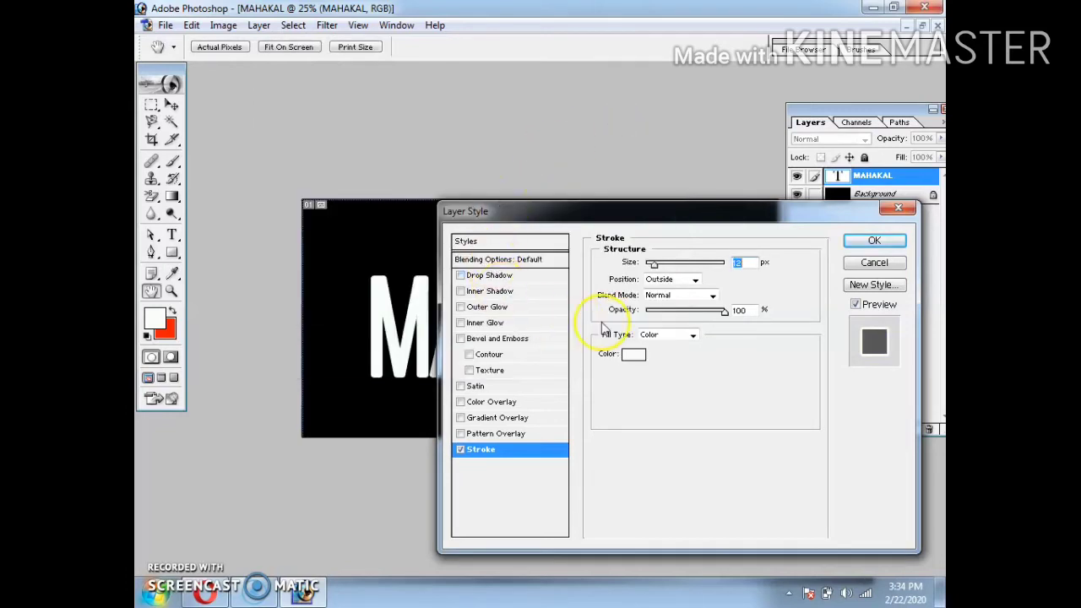
# Add a black Color Overlay alongside the stroke and apply the layer style
pyautogui.click(486, 405)
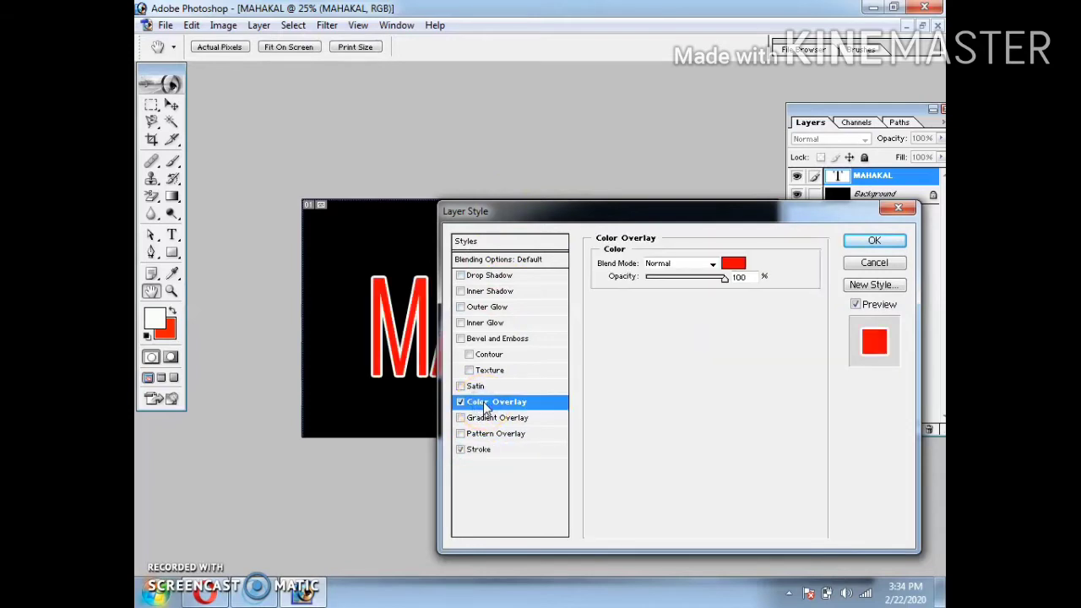
pyautogui.click(732, 263)
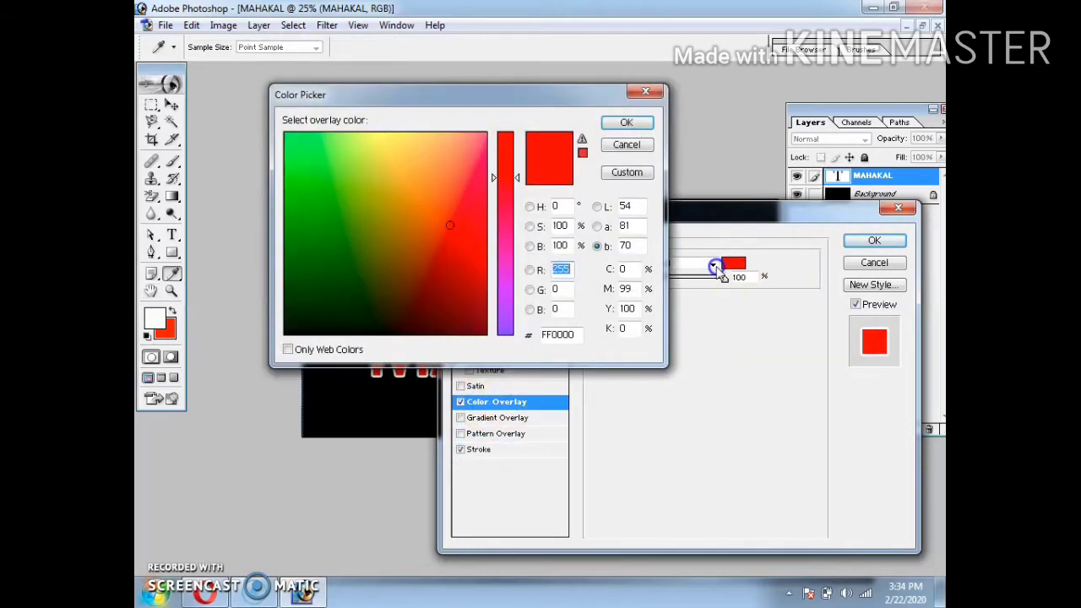
pyautogui.moveTo(443, 272)
pyautogui.mouseDown()
pyautogui.moveTo(296, 314)
pyautogui.moveTo(292, 330)
pyautogui.mouseUp()
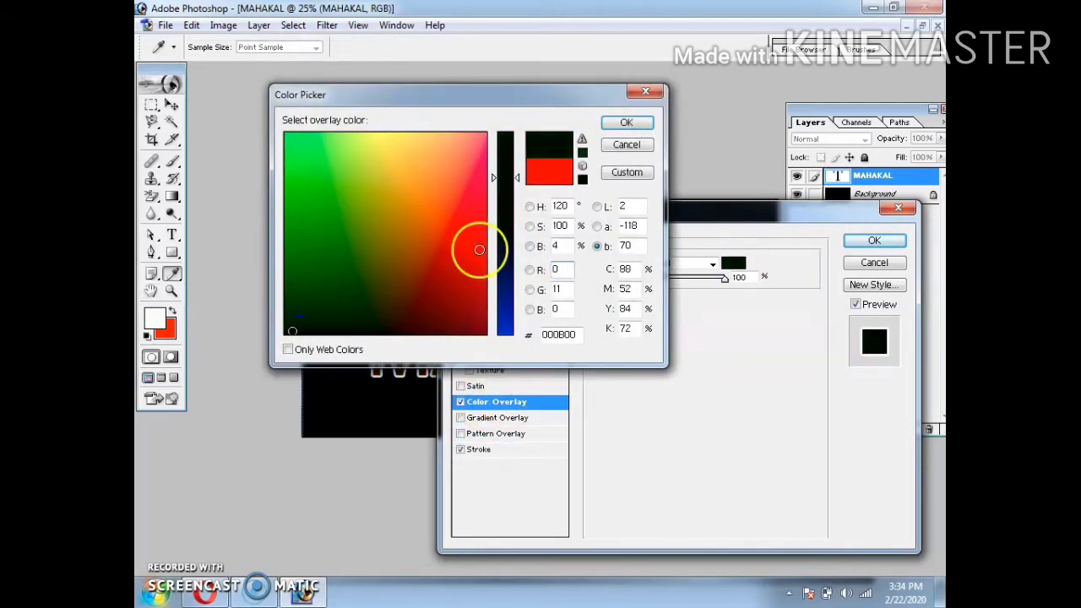
pyautogui.moveTo(511, 221); pyautogui.dragTo(503, 133)
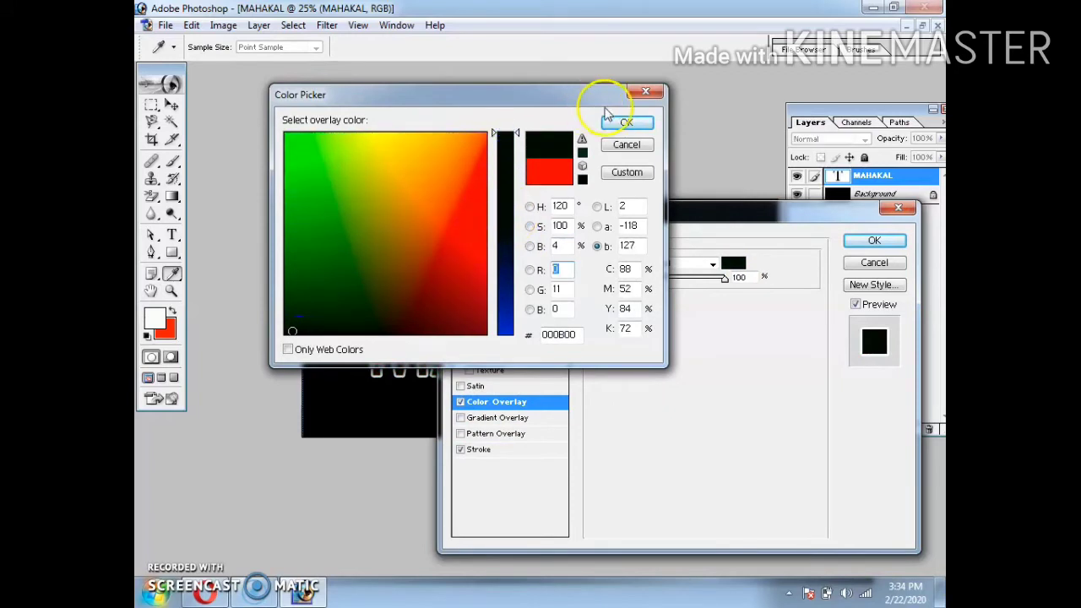
pyautogui.click(625, 123)
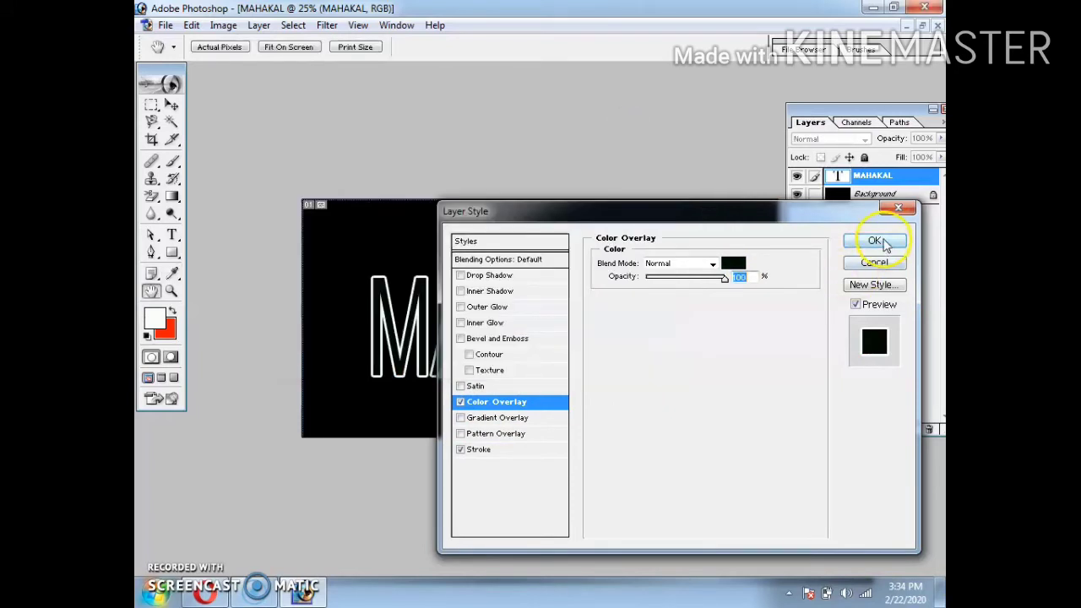
pyautogui.click(874, 240)
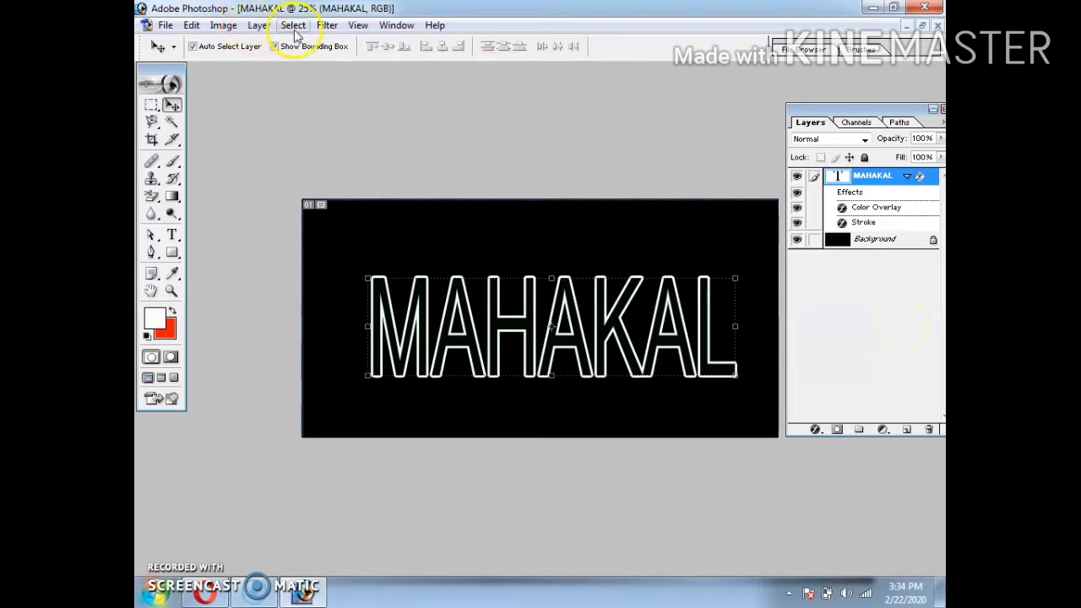
# Flatten the image into a single Background layer using Layer > Flatten Image
pyautogui.click(258, 25)
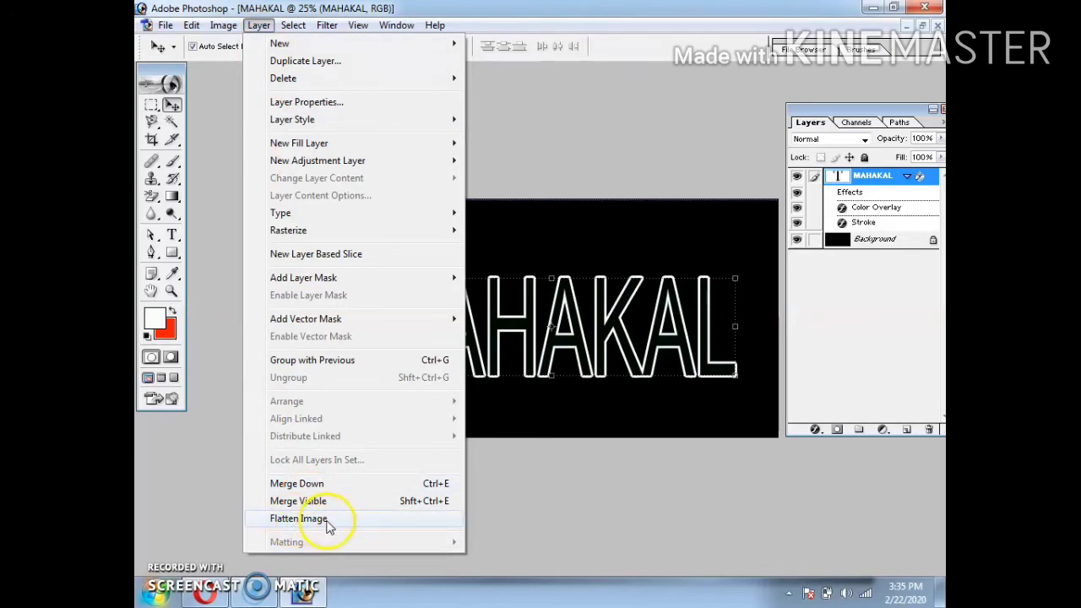
pyautogui.click(329, 526)
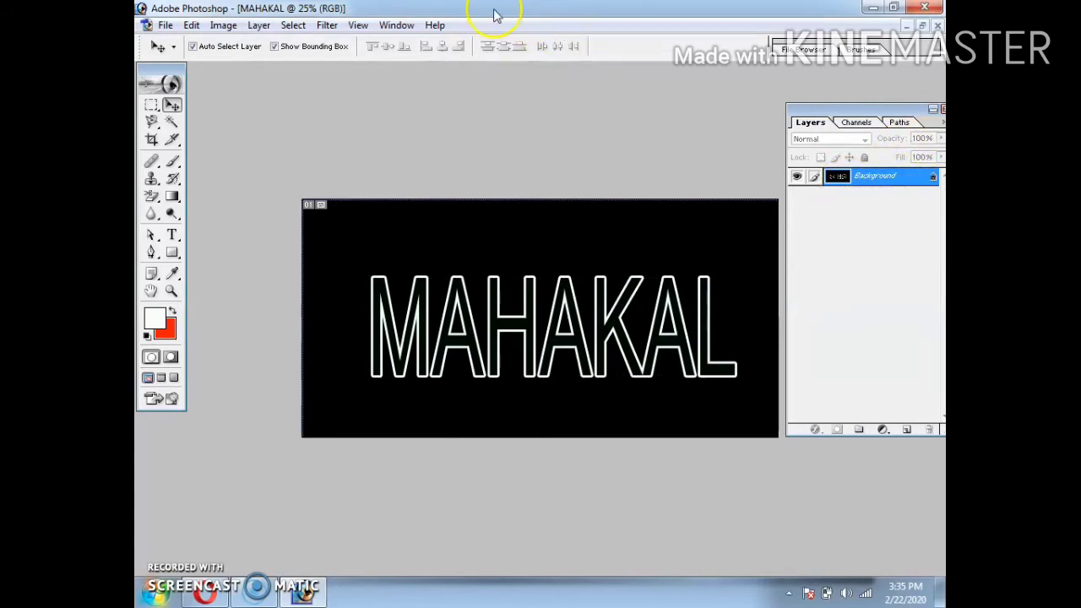
pyautogui.click(323, 28)
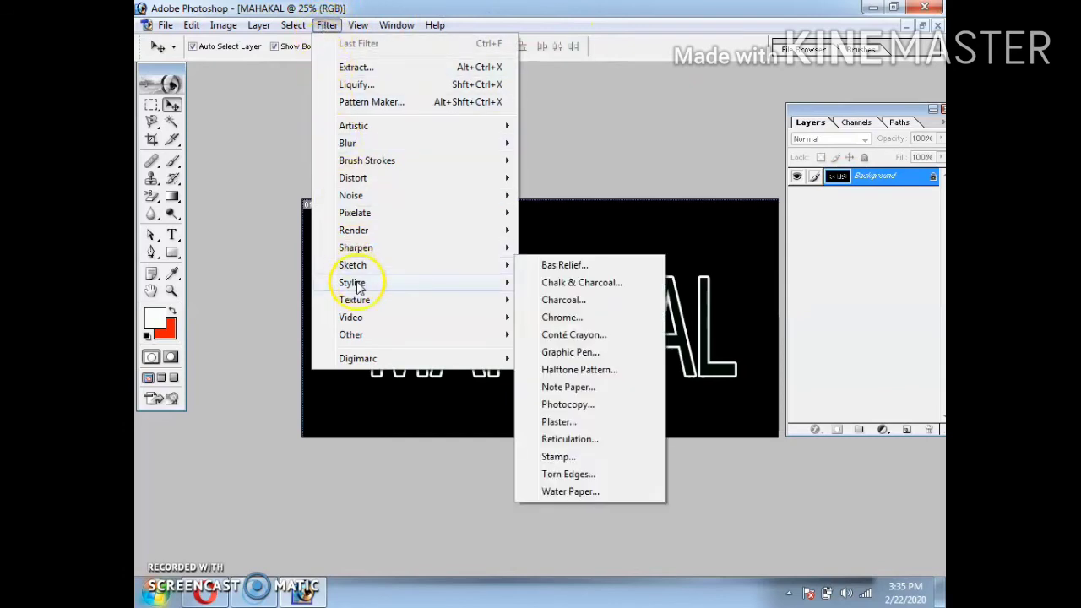
pyautogui.moveTo(352, 282)
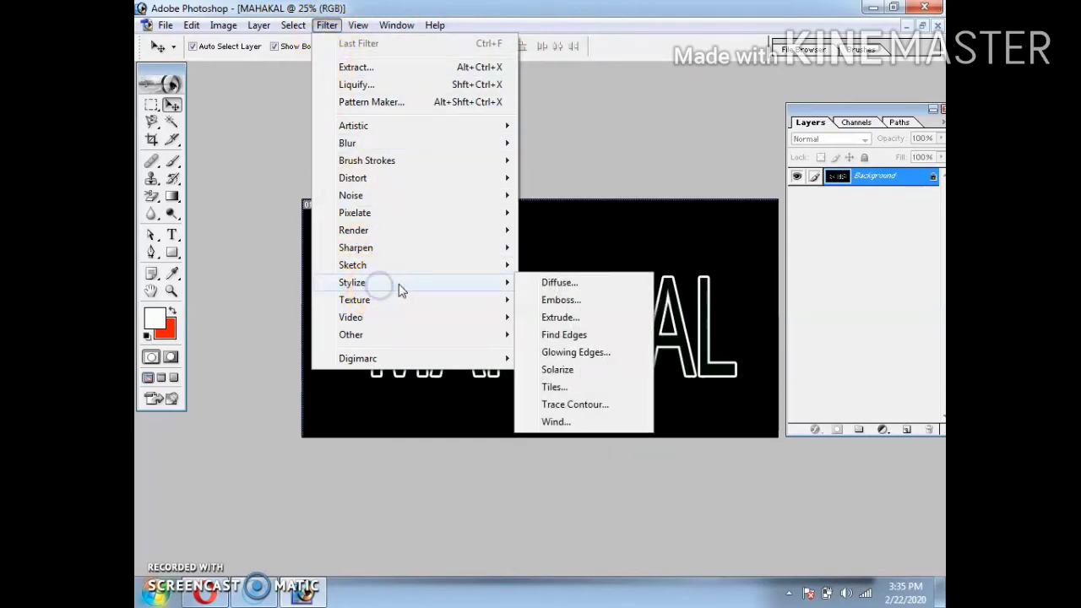
# Apply the Wind filter blowing from the right to the MAHAKAL outline, then repeat it once
pyautogui.click(553, 422)
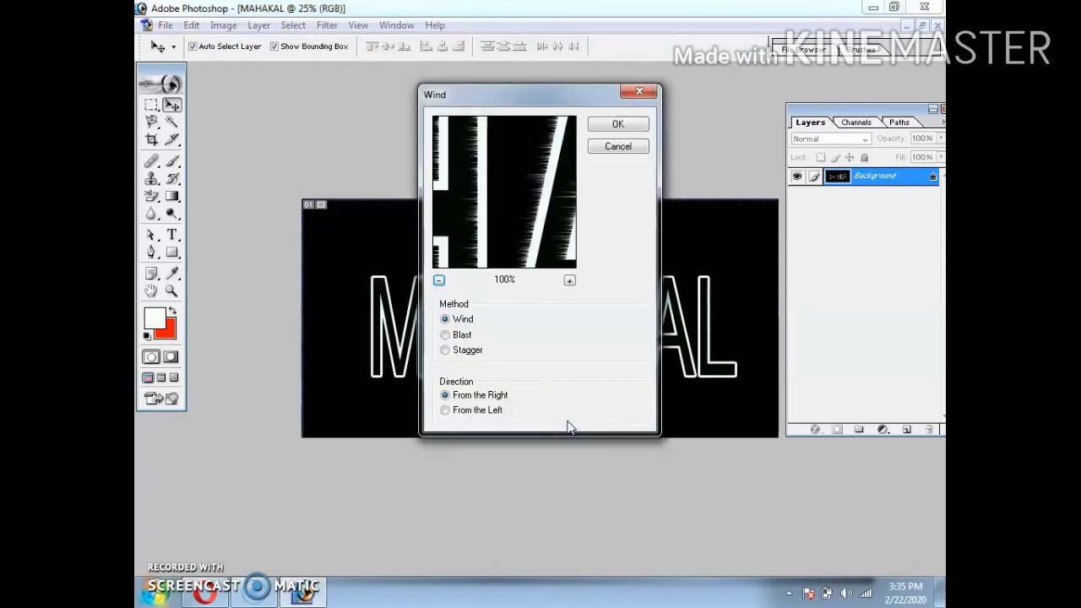
pyautogui.click(445, 410)
pyautogui.click(446, 397)
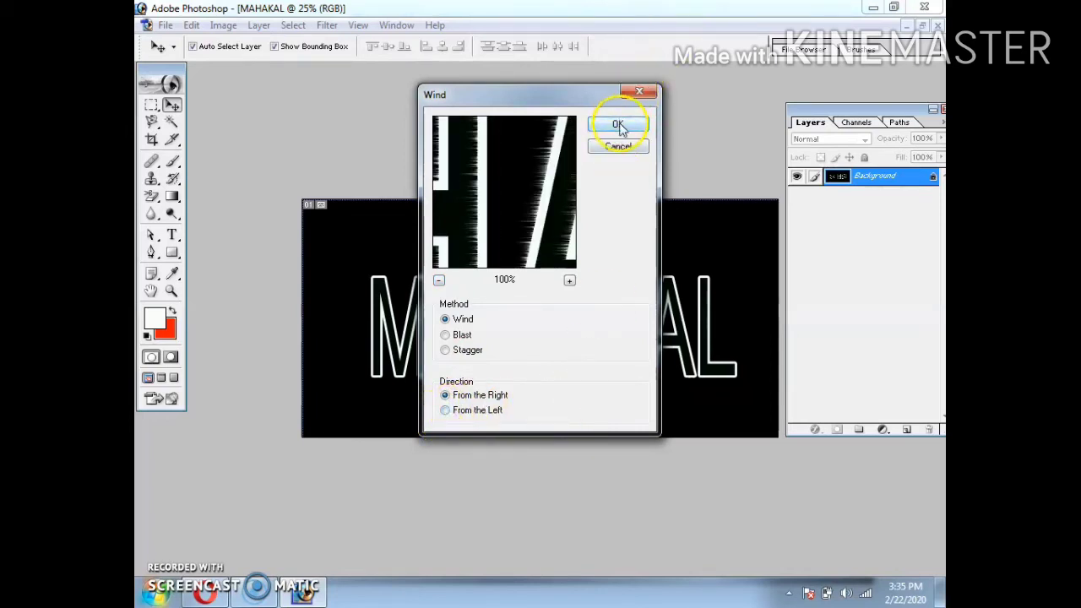
pyautogui.click(619, 125)
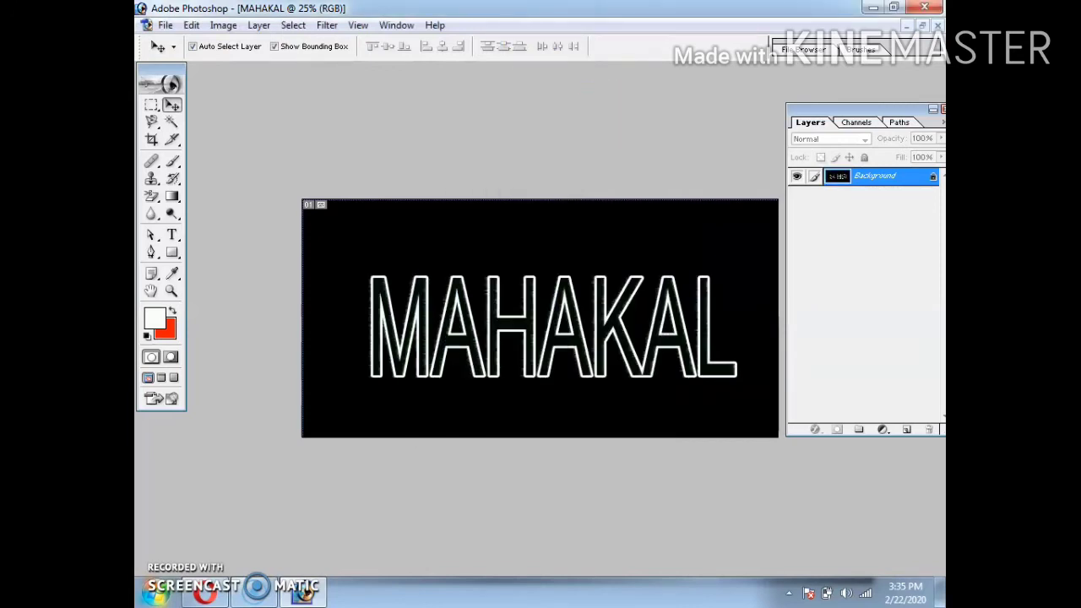
pyautogui.click(328, 26)
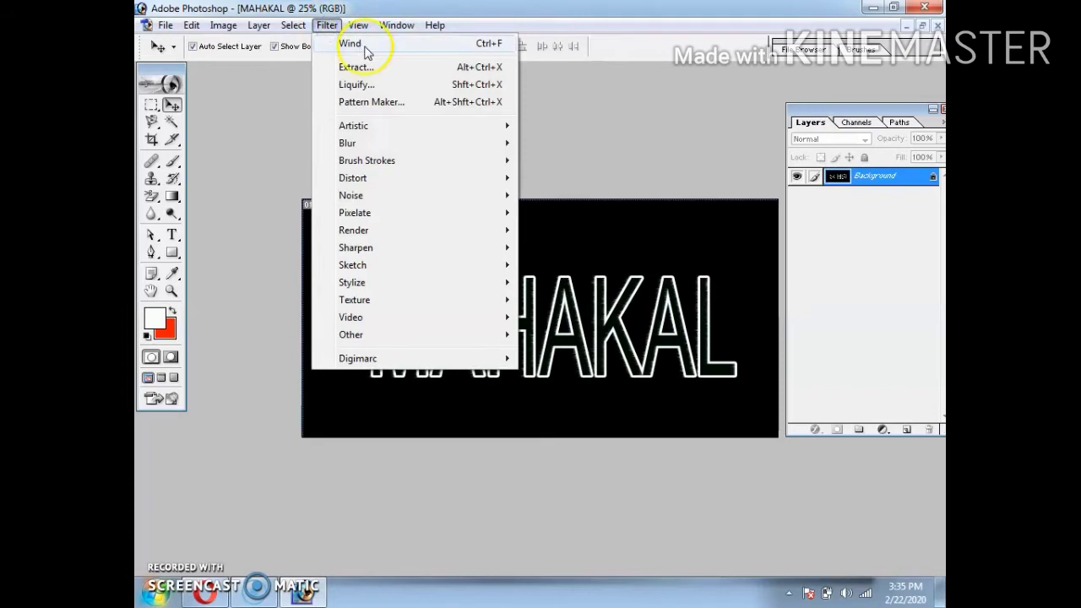
pyautogui.click(484, 45)
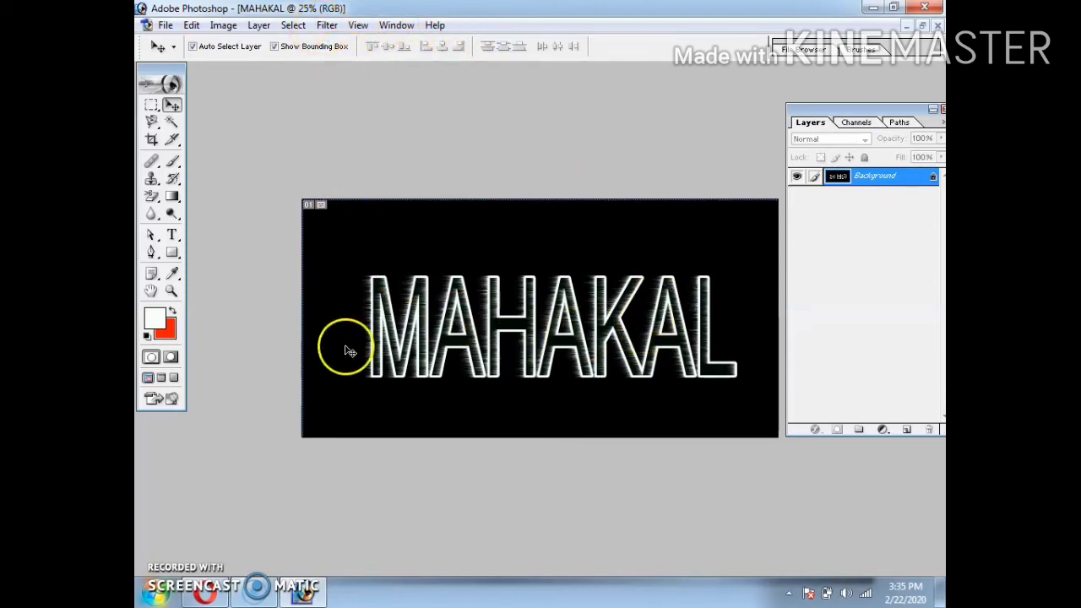
# Rotate the canvas 90° CCW and reapply the Wind filter three more times
pyautogui.click(221, 26)
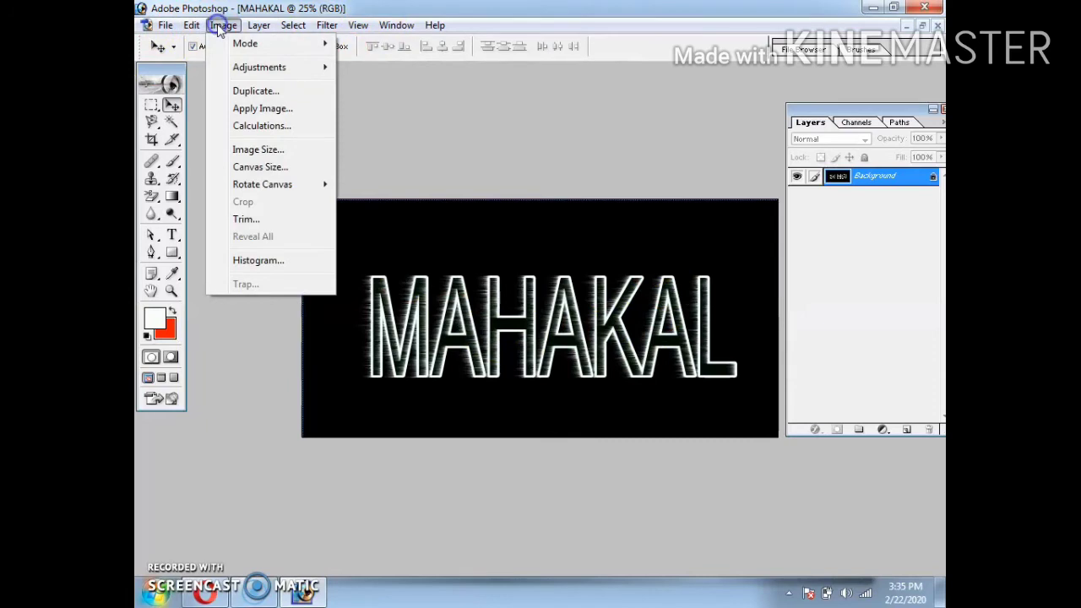
pyautogui.click(262, 186)
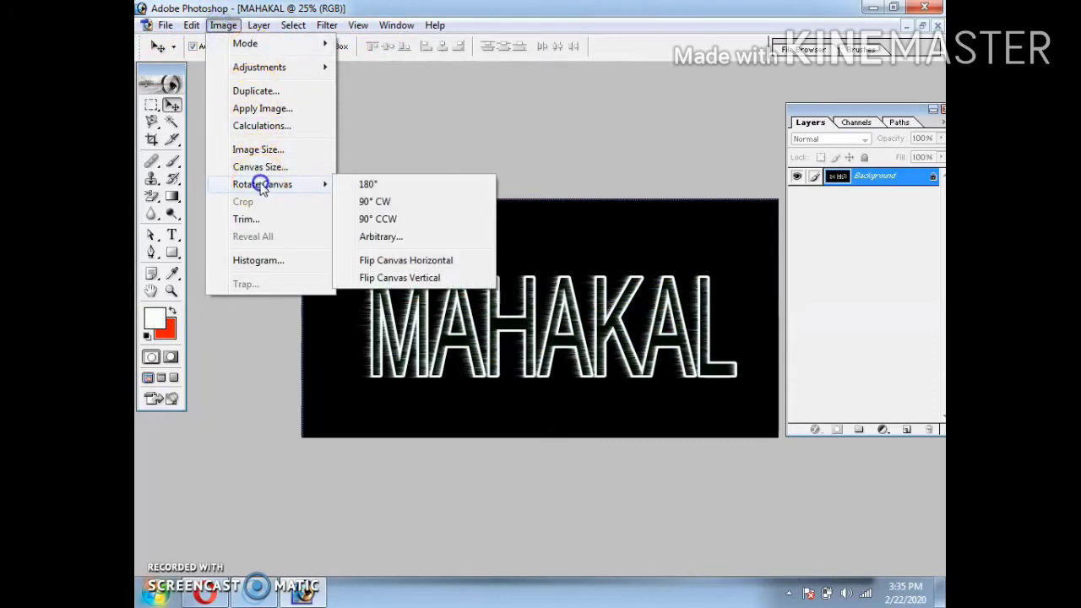
pyautogui.click(395, 221)
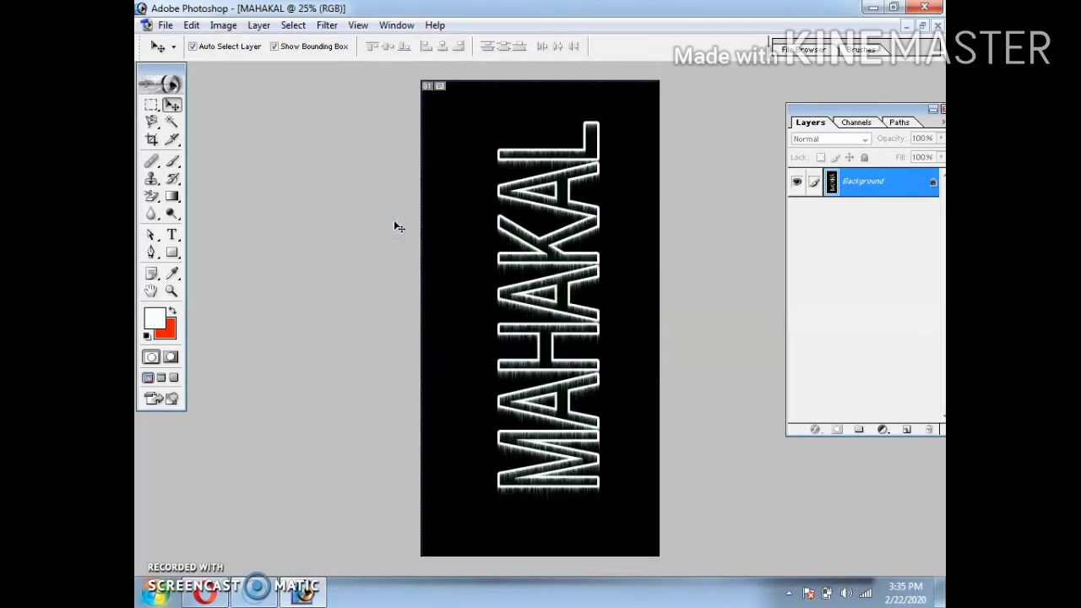
pyautogui.click(326, 24)
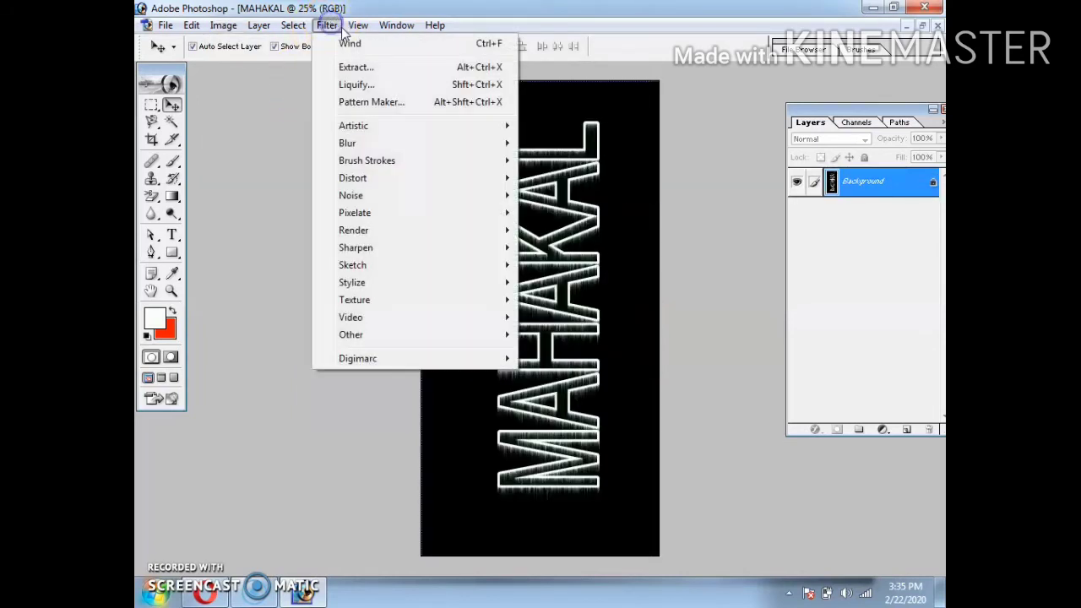
pyautogui.click(353, 44)
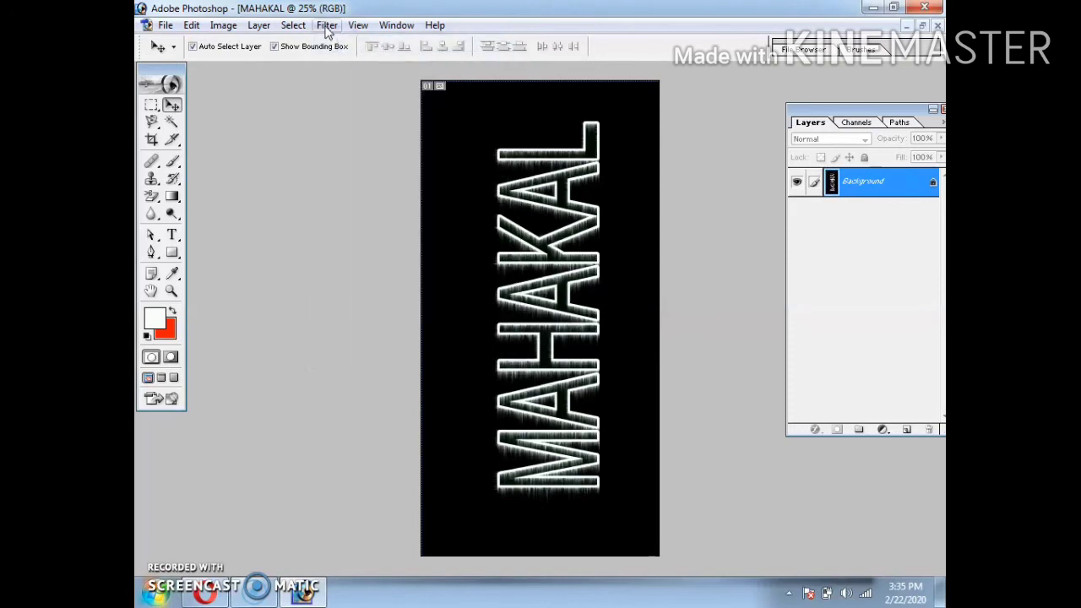
pyautogui.click(327, 24)
pyautogui.click(350, 46)
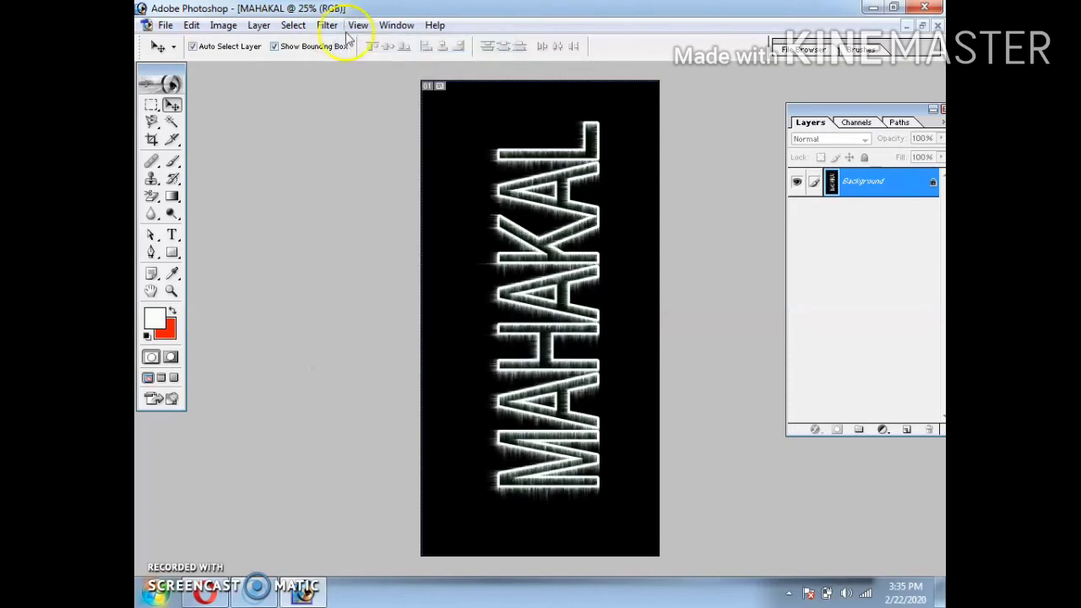
pyautogui.click(327, 24)
pyautogui.click(358, 47)
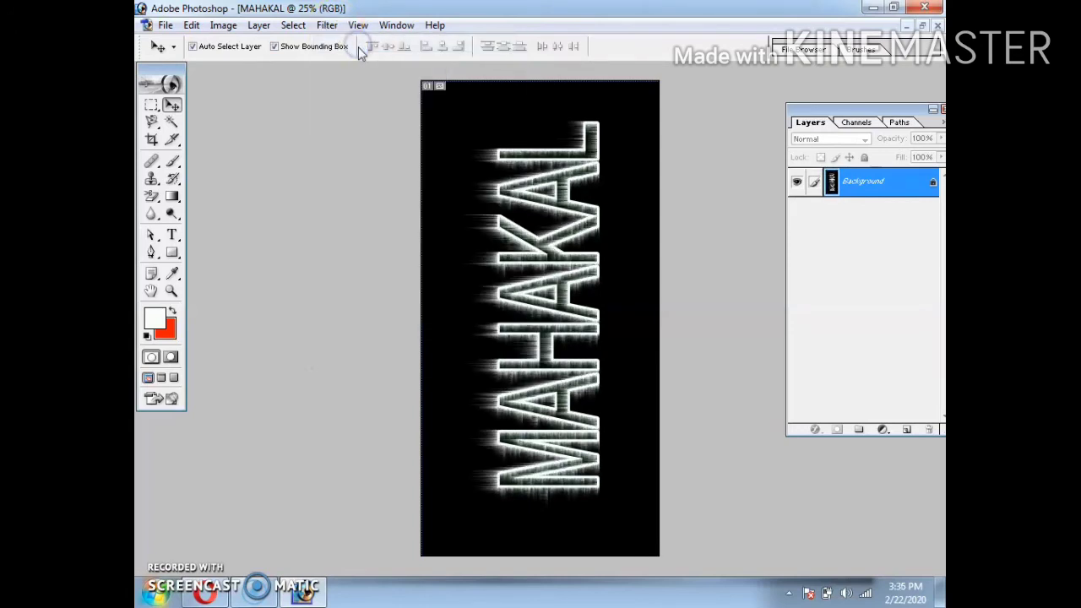
# Rotate the canvas 90° CW back to landscape so the streaks rise upward
pyautogui.click(223, 25)
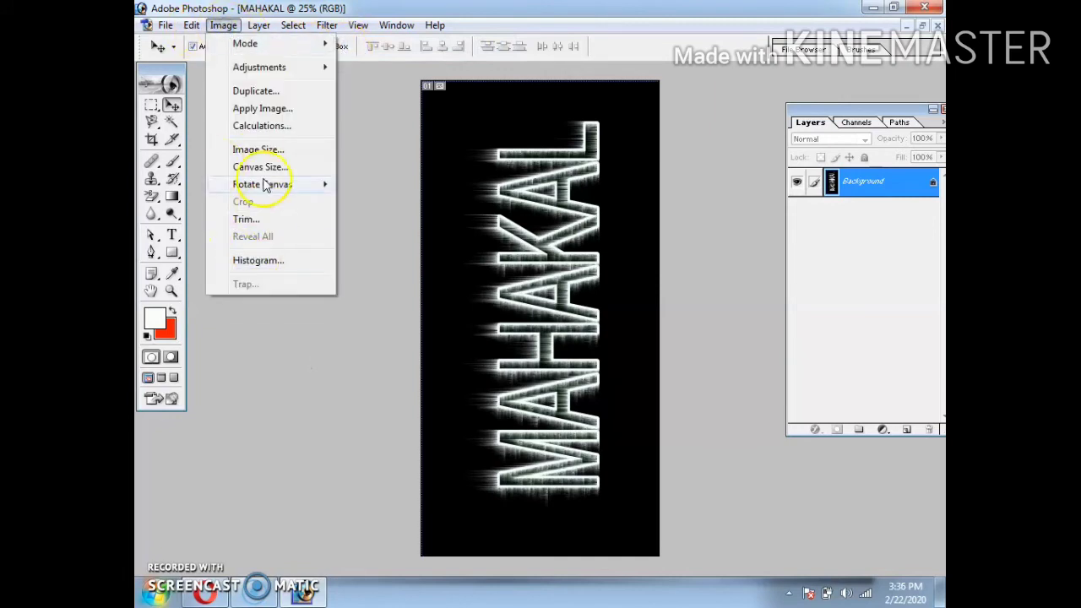
pyautogui.moveTo(262, 184)
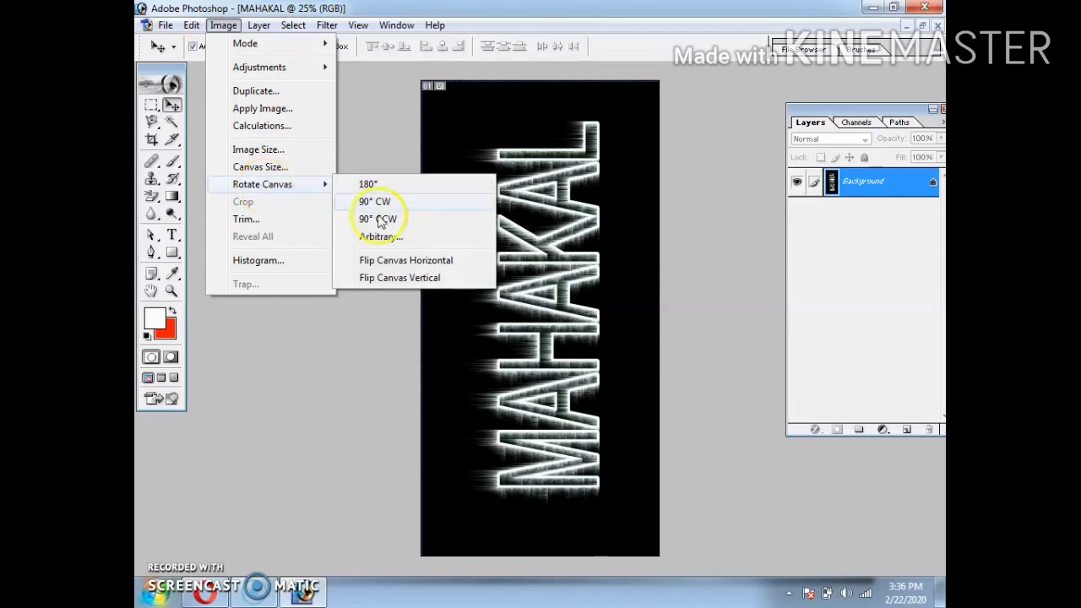
pyautogui.click(389, 205)
pyautogui.click(386, 204)
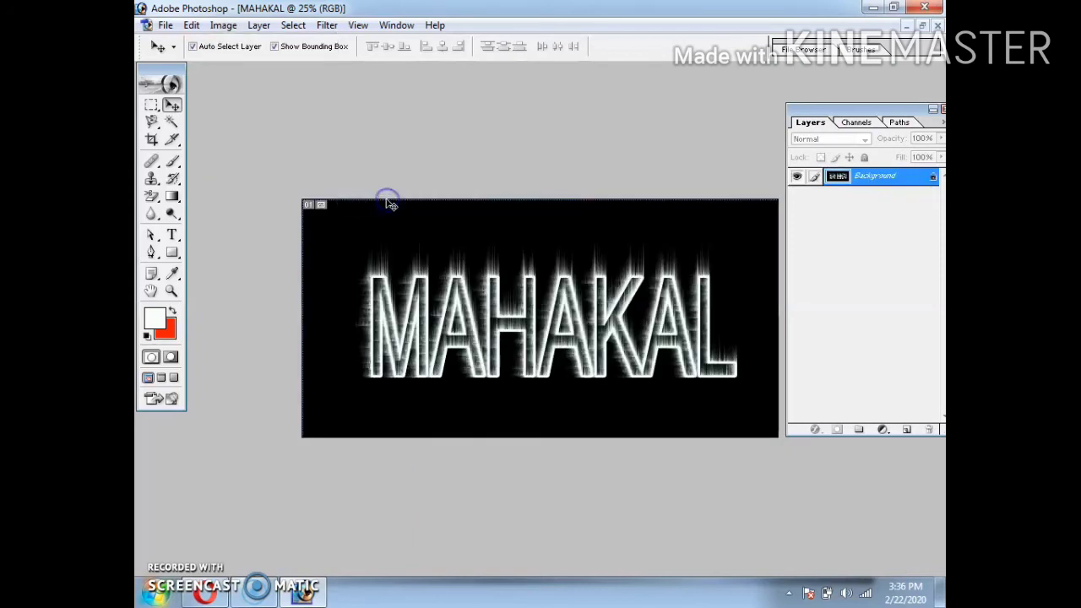
# Apply a Ripple filter with Amount 186% and Size Medium to the streaked text
pyautogui.click(325, 25)
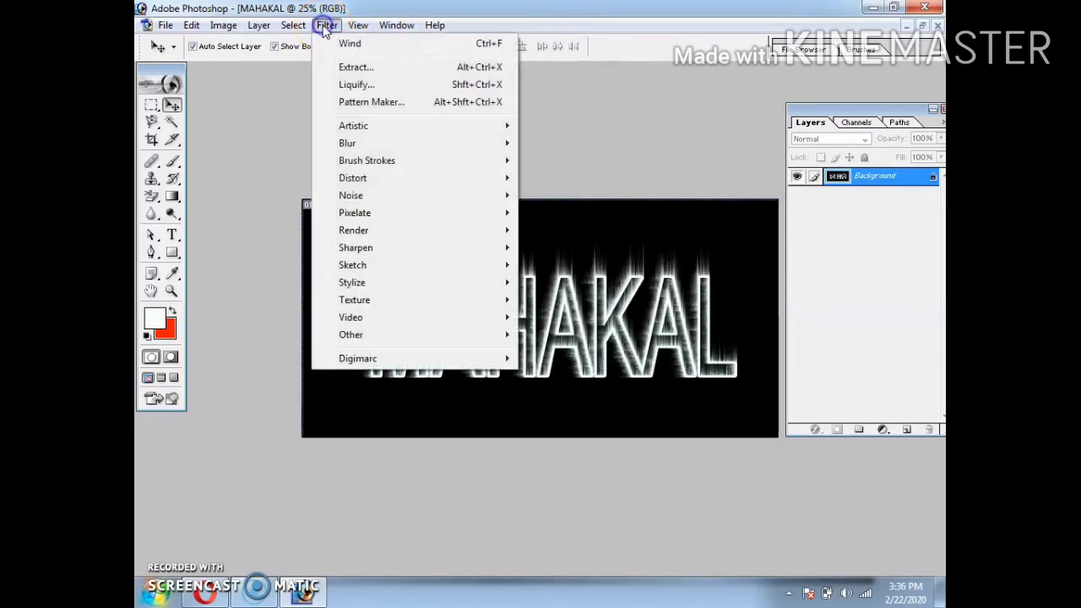
pyautogui.click(352, 178)
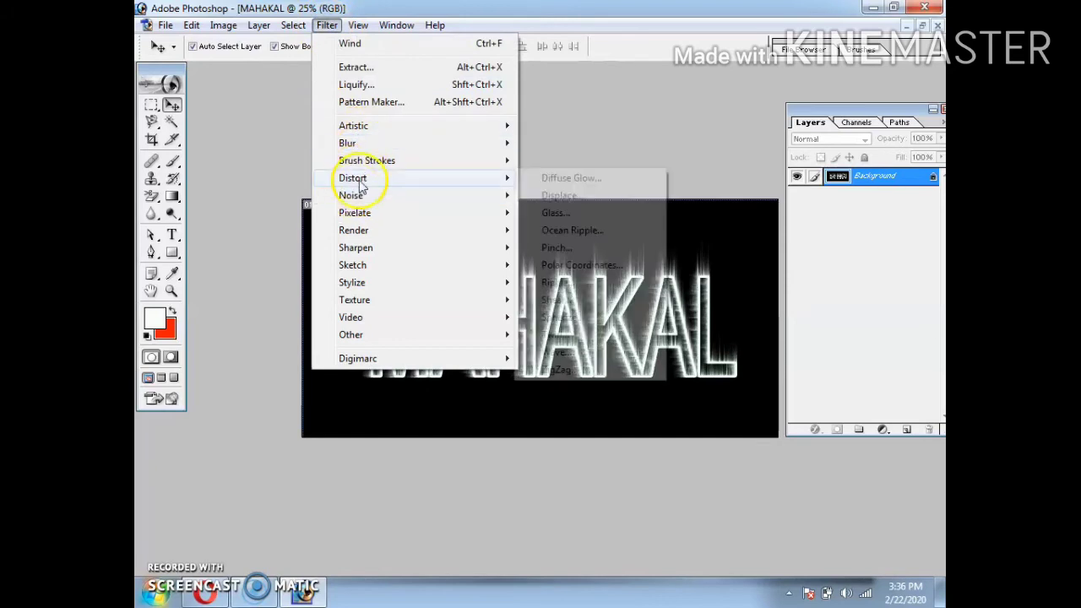
pyautogui.click(557, 283)
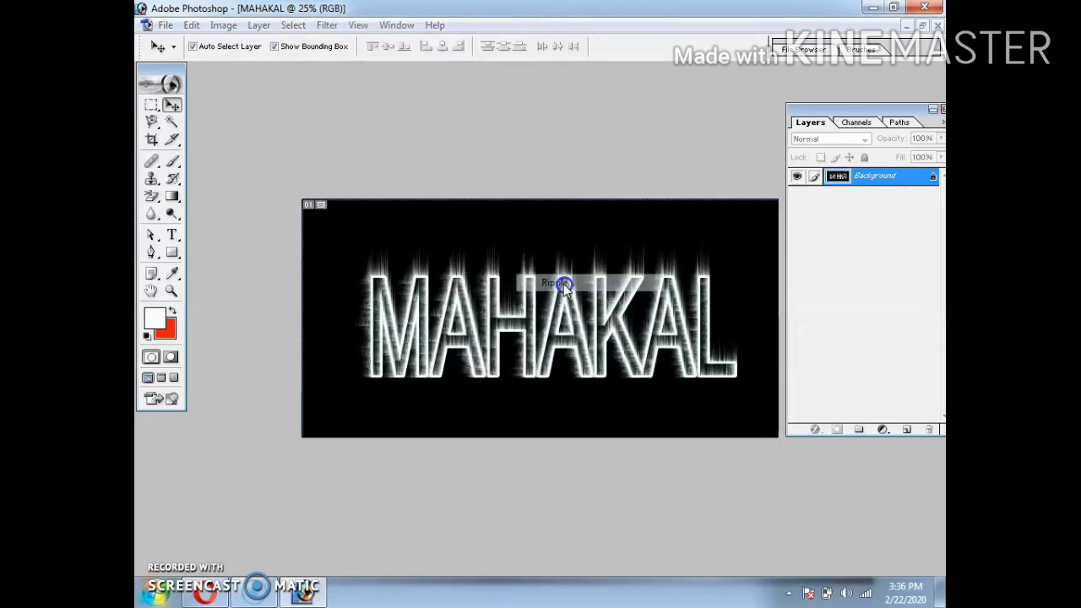
pyautogui.moveTo(559, 248); pyautogui.dragTo(535, 274)
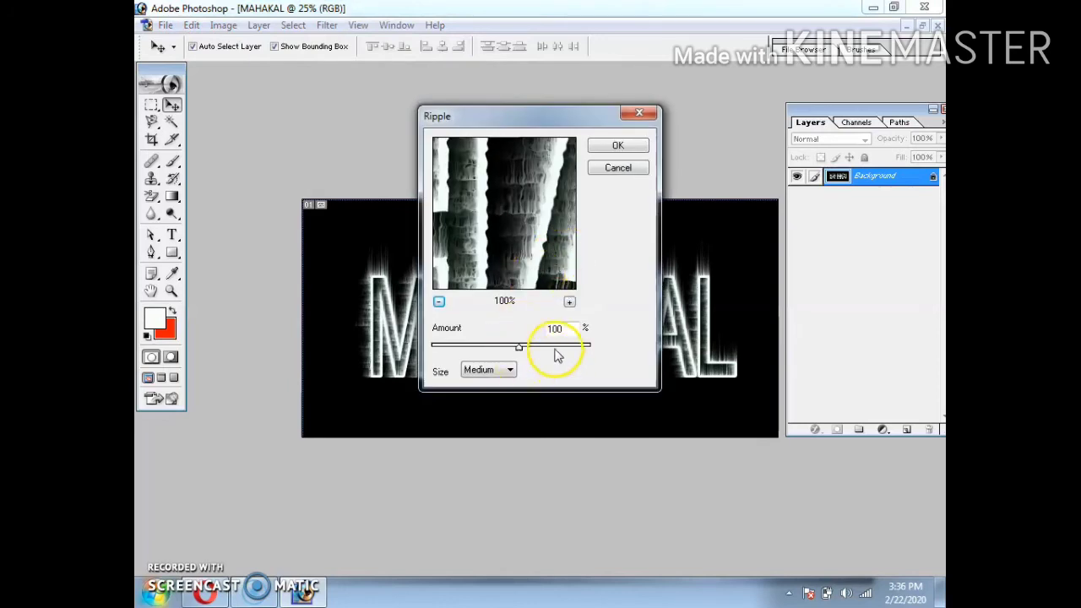
pyautogui.moveTo(519, 346); pyautogui.dragTo(528, 353)
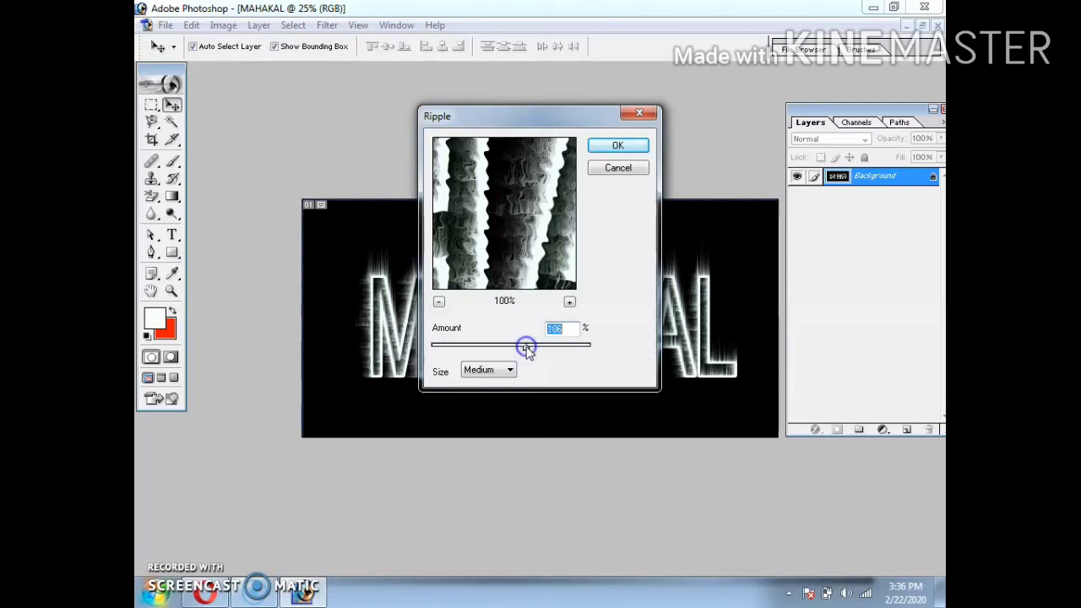
pyautogui.moveTo(526, 186); pyautogui.dragTo(454, 338)
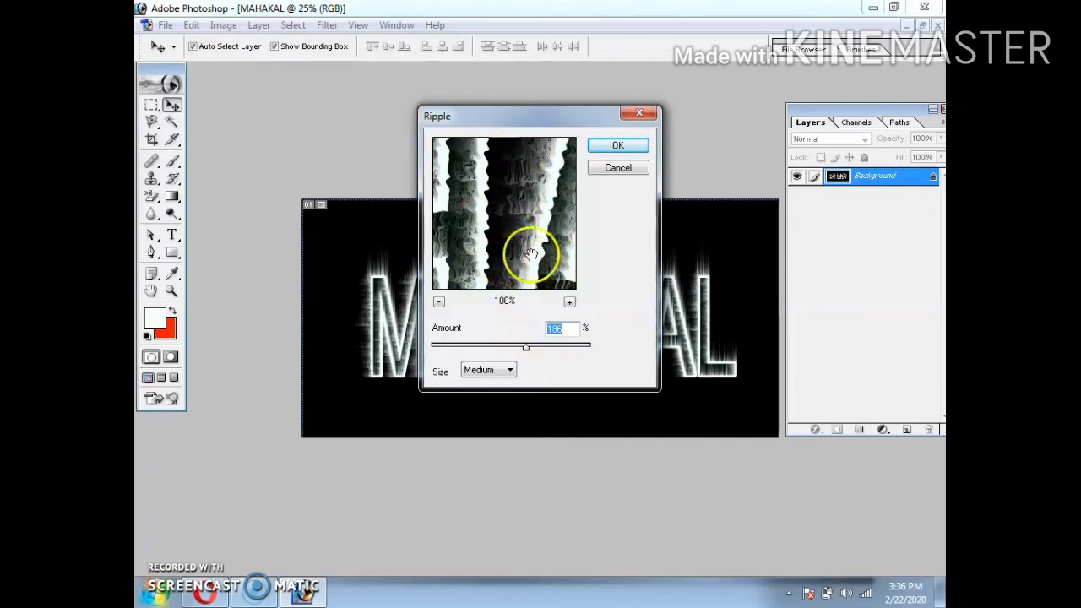
pyautogui.click(621, 146)
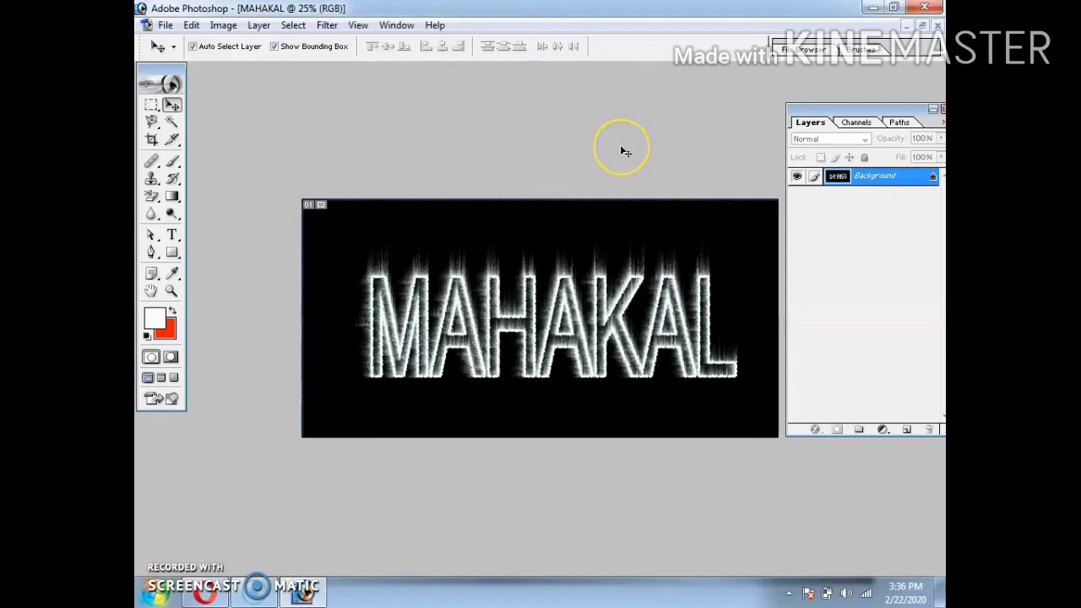
# Apply a Gaussian Blur with a 0.6-pixel radius to the rippled text
pyautogui.click(327, 24)
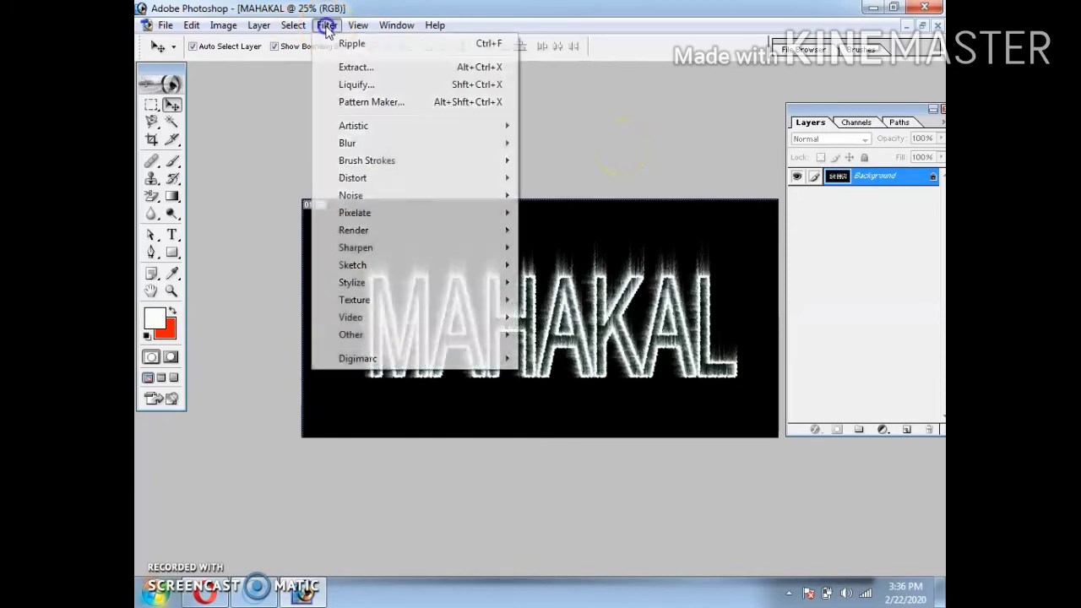
pyautogui.click(352, 147)
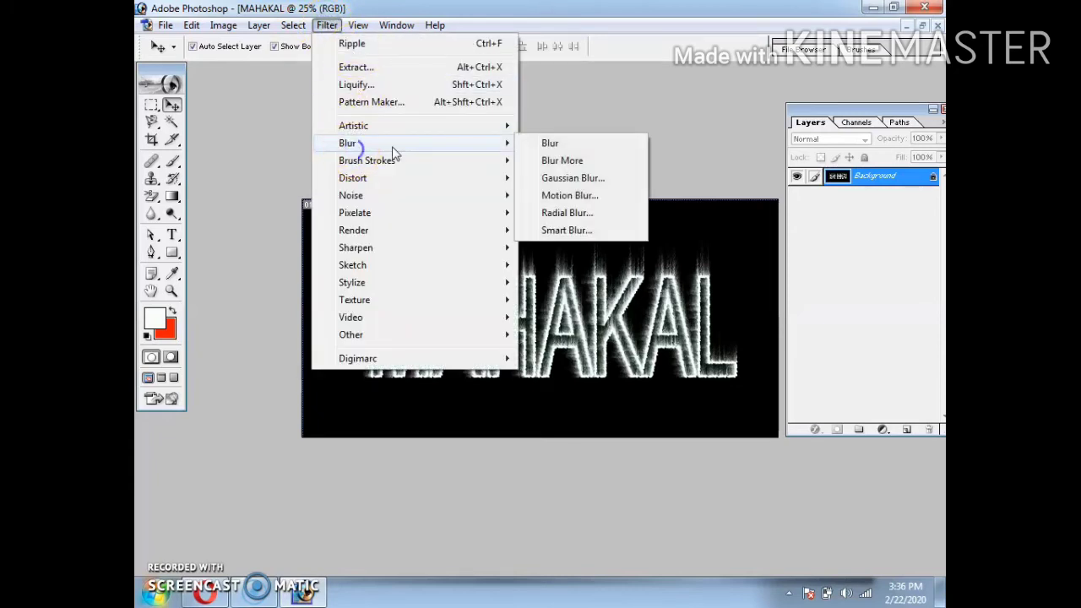
pyautogui.click(581, 179)
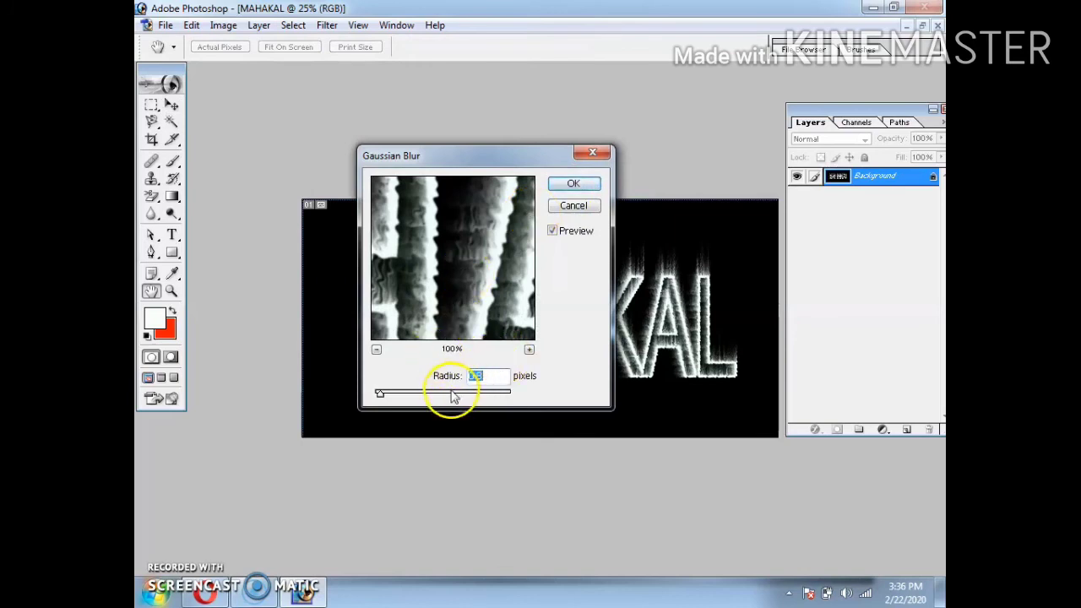
pyautogui.click(474, 375)
pyautogui.write('0.6')
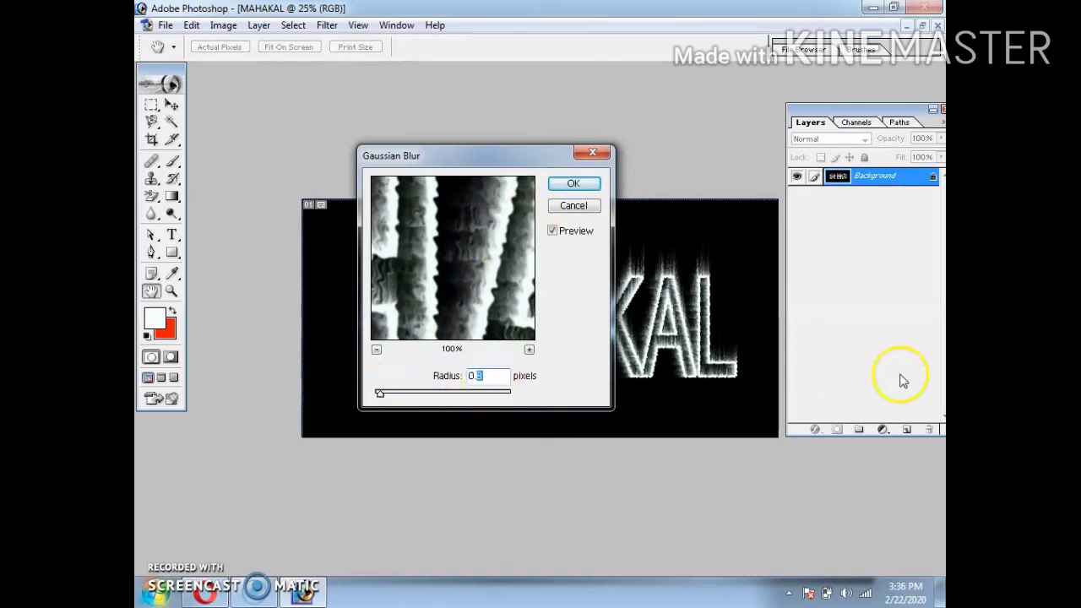
pyautogui.click(568, 183)
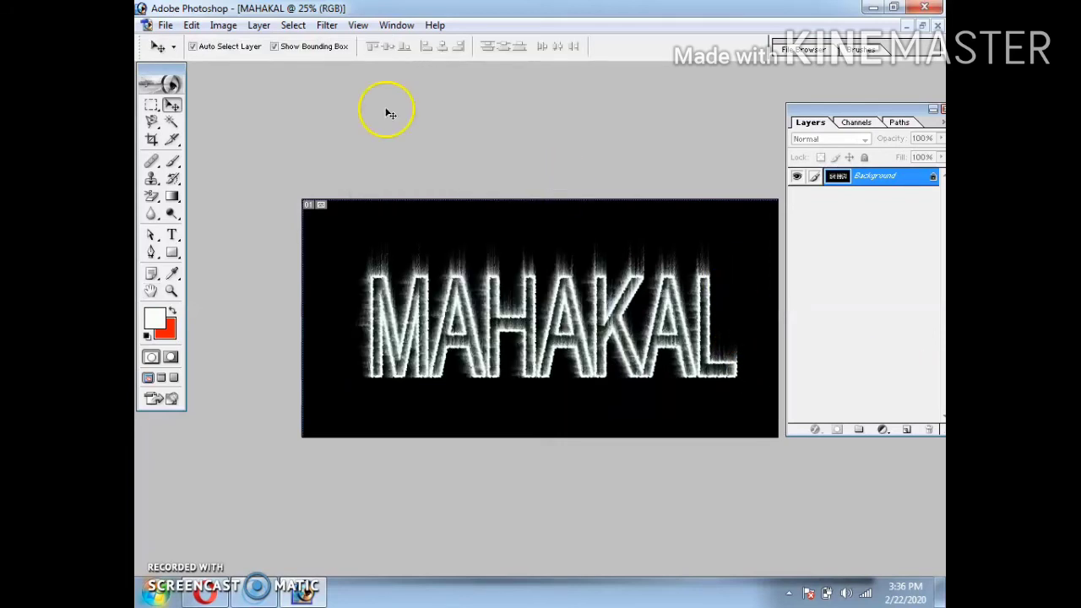
# Convert the image to Grayscale, discarding colour, and then to Indexed Color mode
pyautogui.click(224, 25)
pyautogui.click(246, 46)
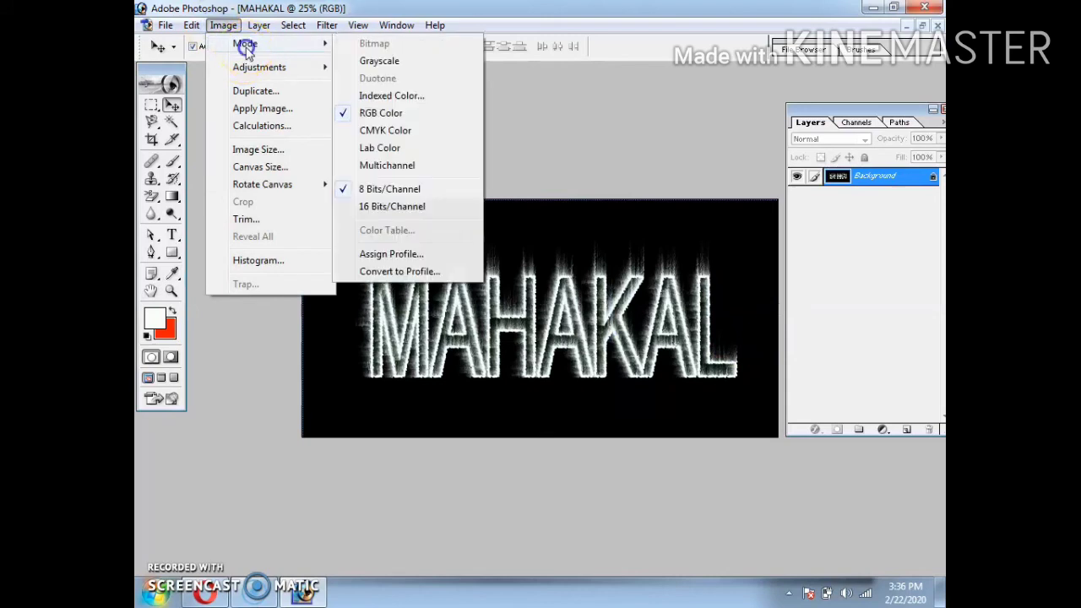
pyautogui.click(378, 63)
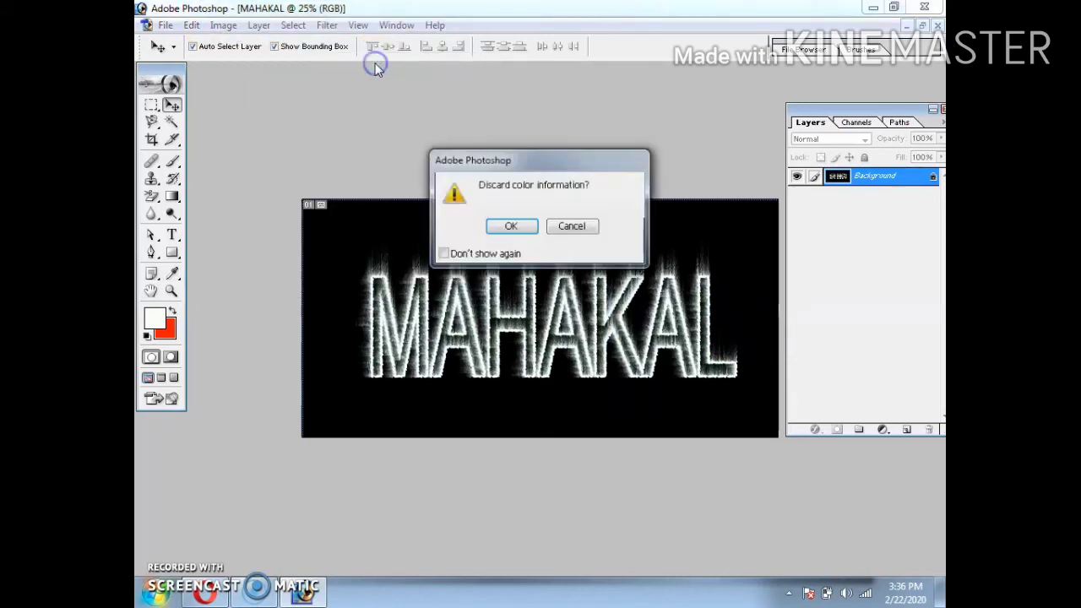
pyautogui.click(505, 228)
pyautogui.click(224, 25)
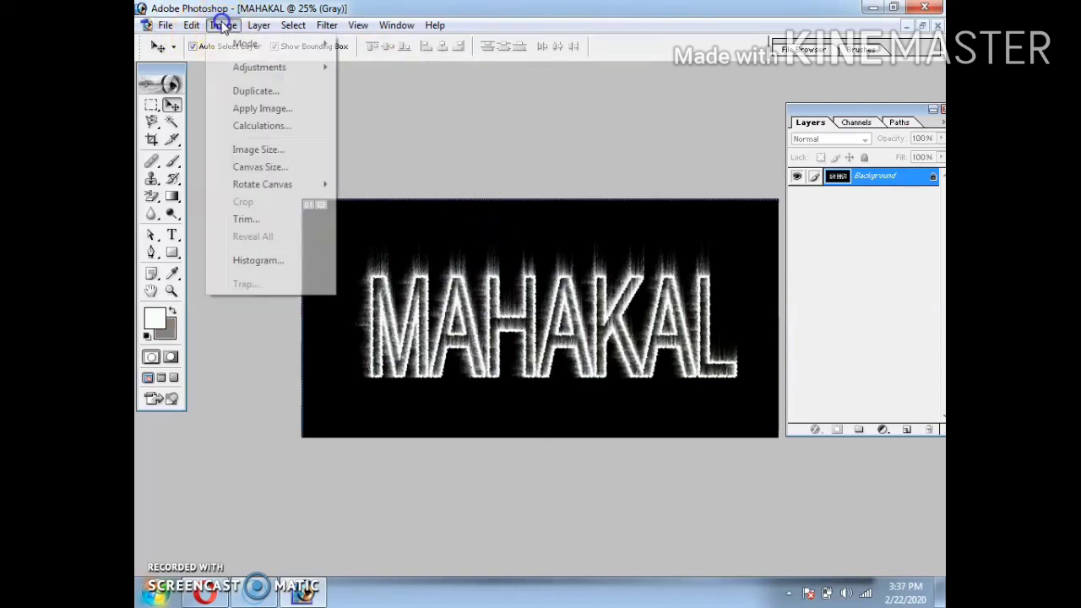
pyautogui.click(263, 48)
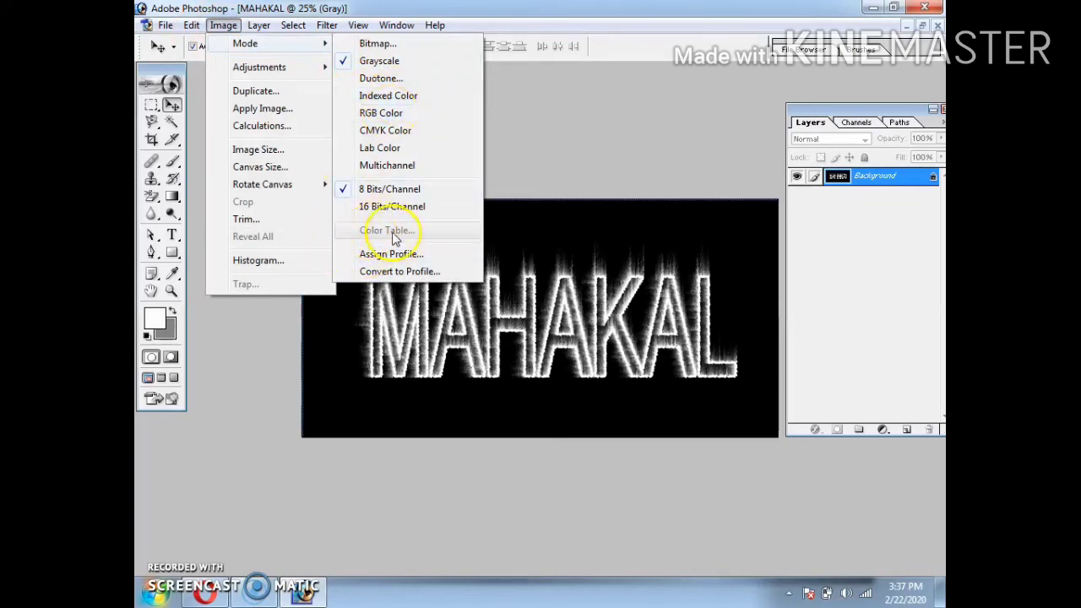
pyautogui.click(384, 95)
# Apply the Black Body preset colour table to turn the text into fire colours
pyautogui.click(241, 42)
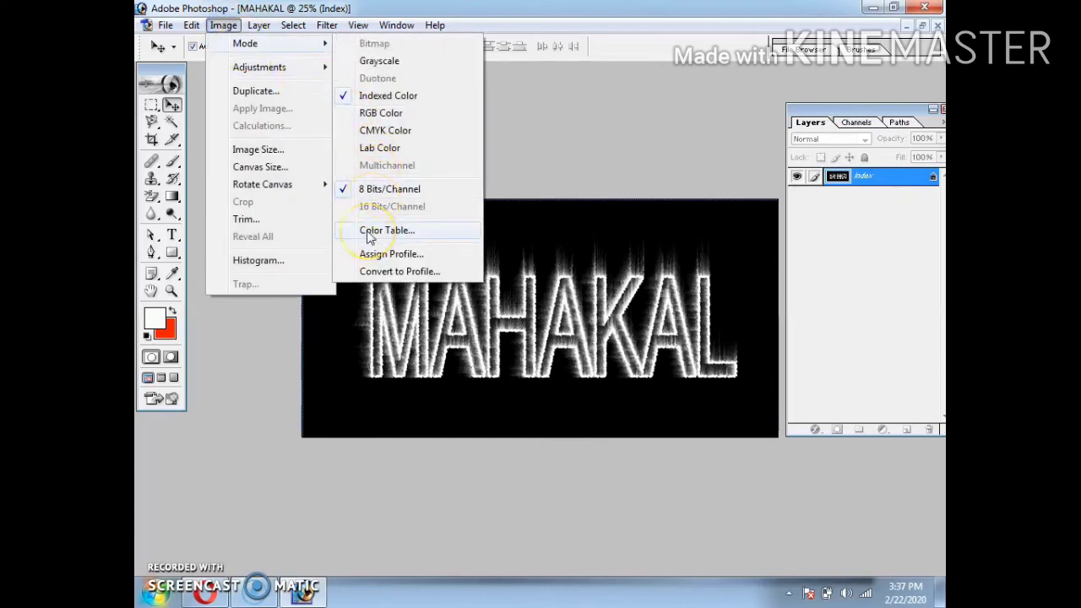
pyautogui.click(368, 233)
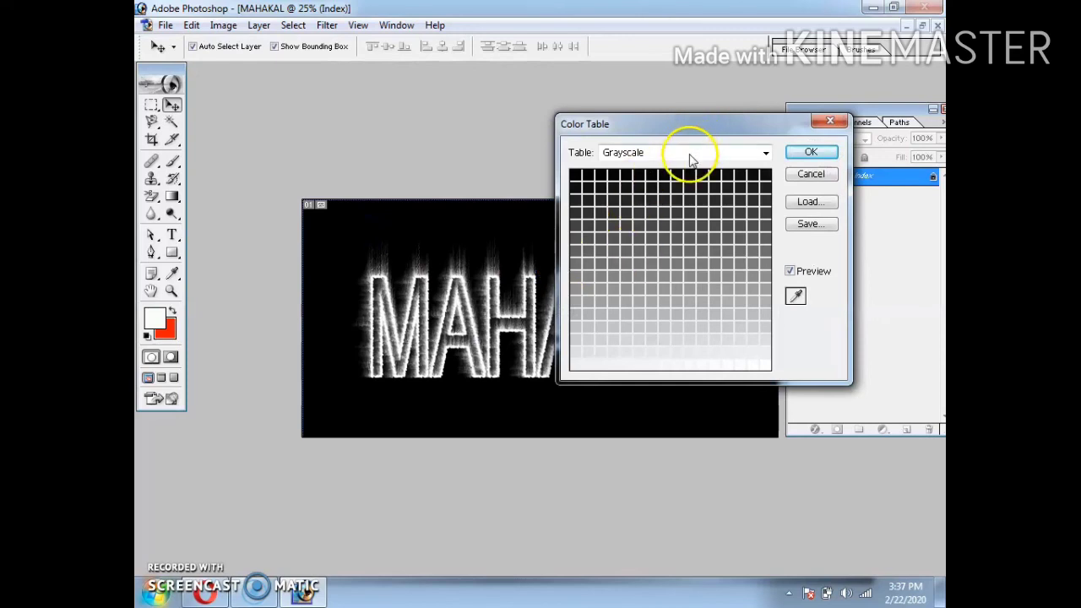
pyautogui.click(691, 156)
pyautogui.click(618, 193)
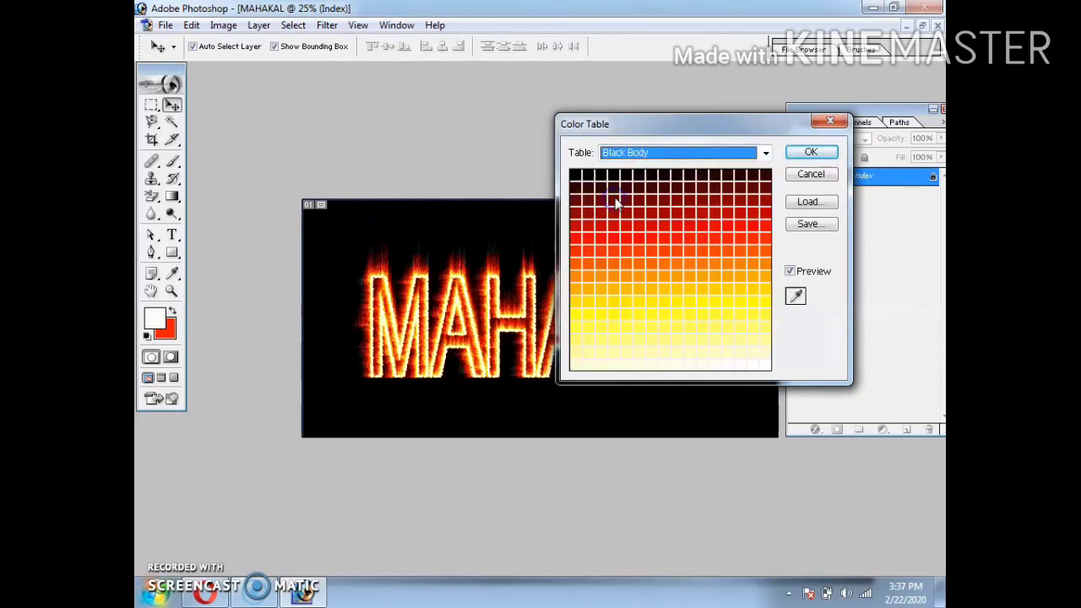
pyautogui.click(802, 179)
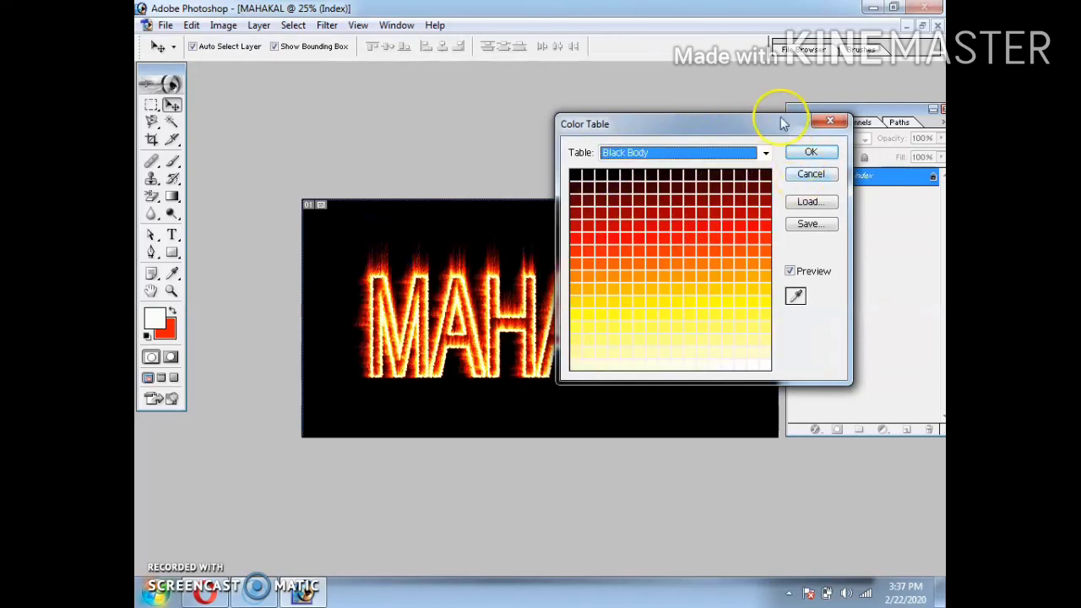
pyautogui.moveTo(780, 123)
pyautogui.mouseDown()
pyautogui.moveTo(727, 406)
pyautogui.moveTo(735, 167)
pyautogui.mouseUp()
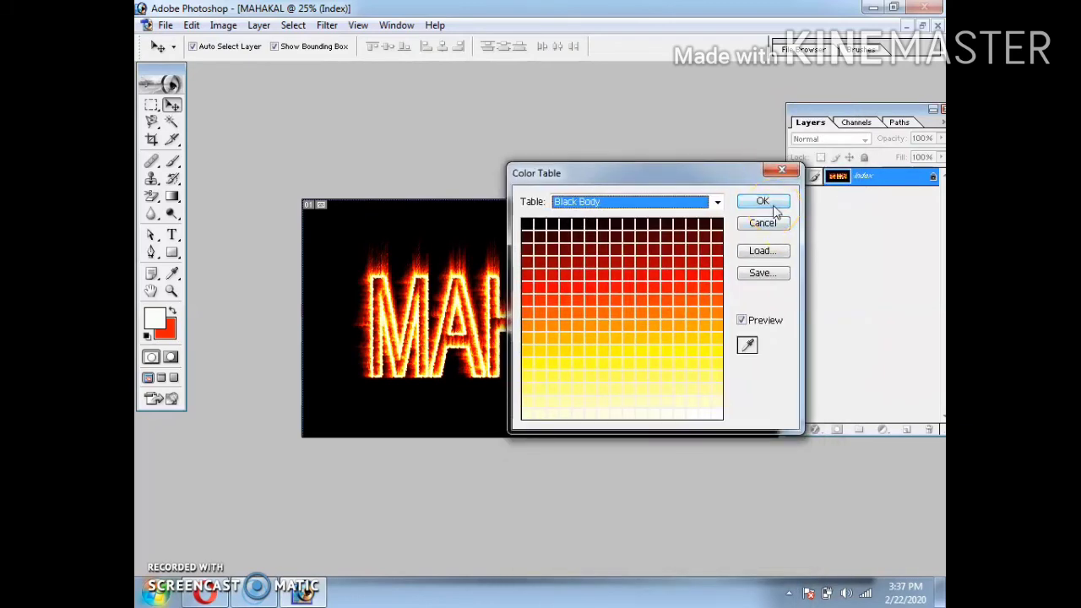
pyautogui.click(773, 207)
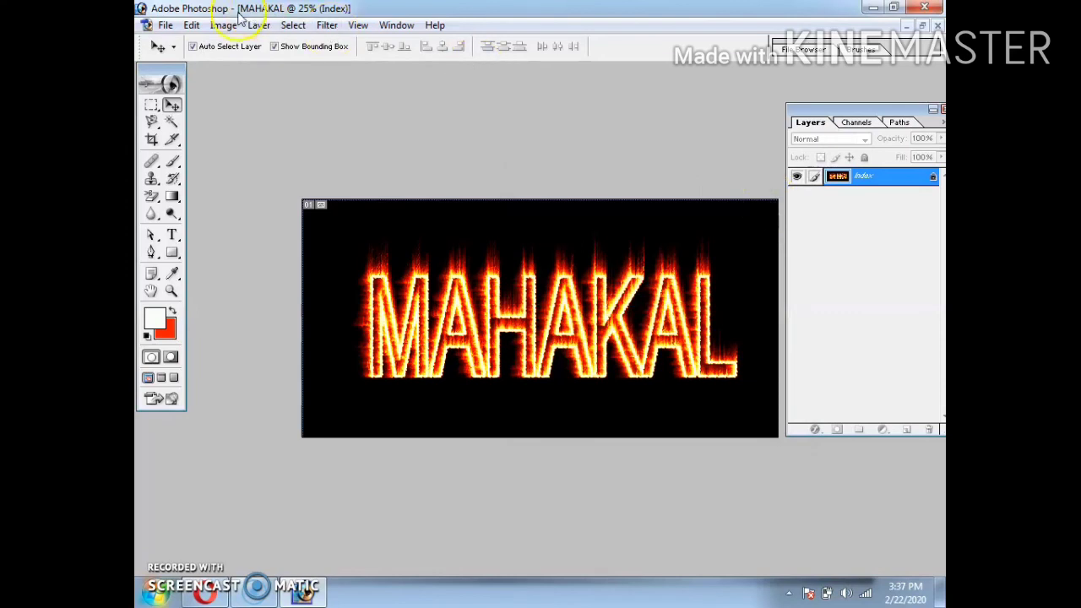
pyautogui.click(223, 25)
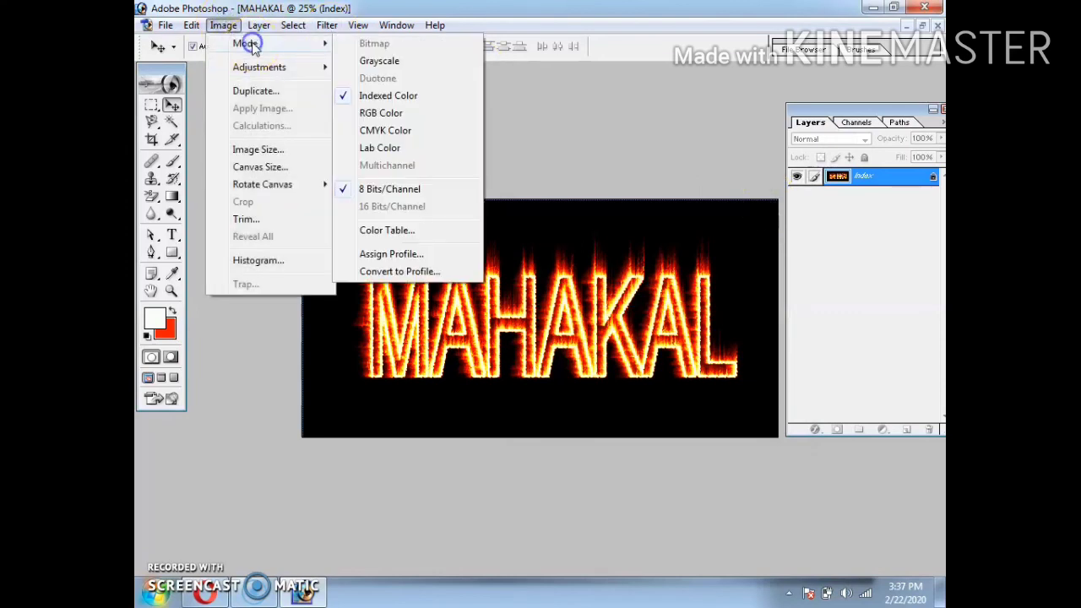
pyautogui.moveTo(246, 43)
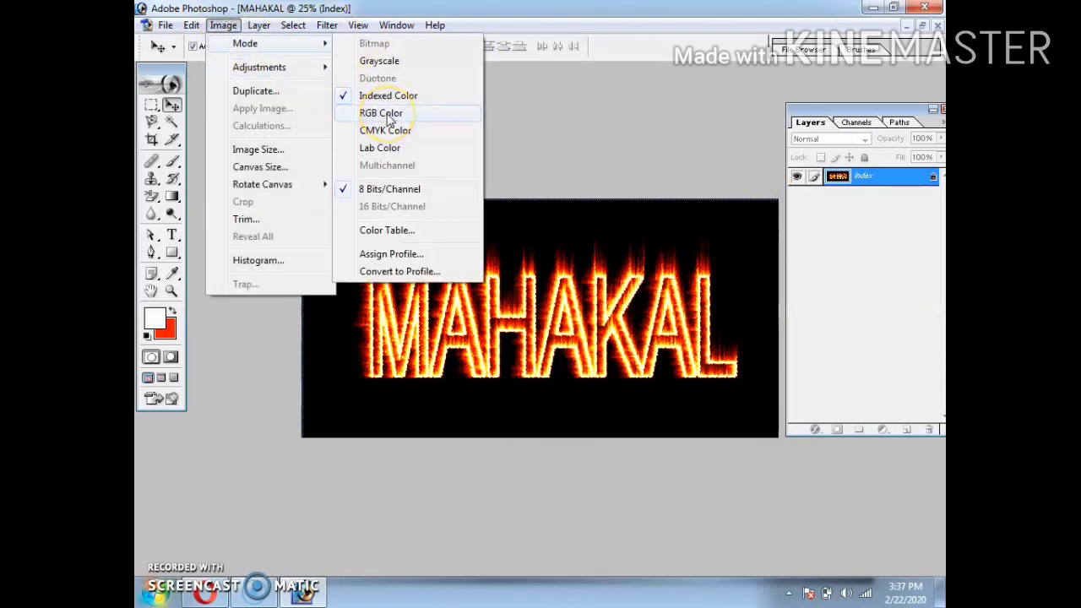
# Convert the image back to RGB Color and choose JPEG as the Save As format
pyautogui.click(389, 114)
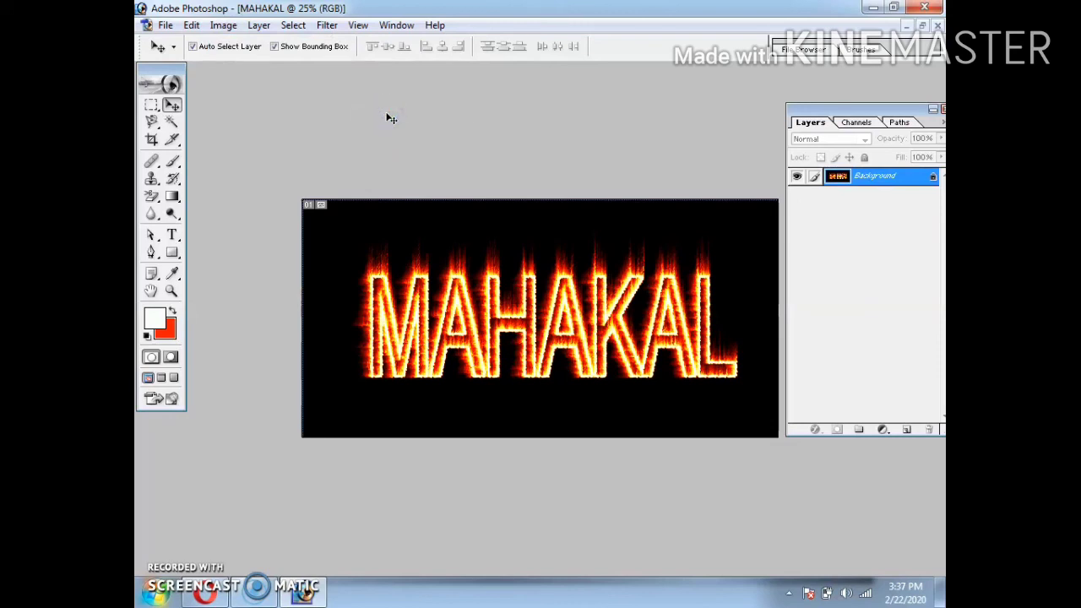
pyautogui.click(166, 26)
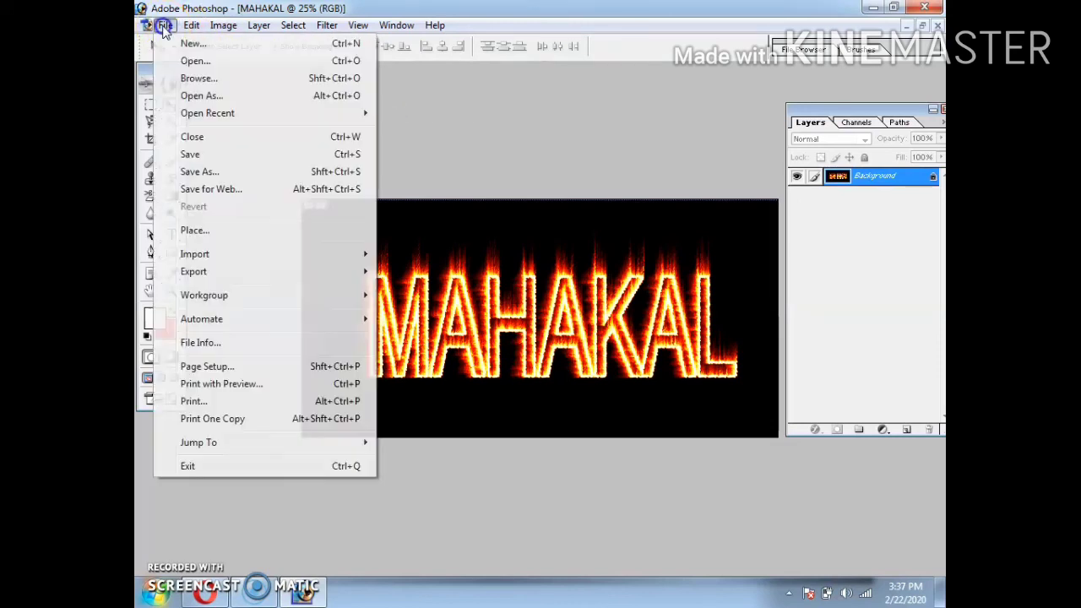
pyautogui.click(209, 158)
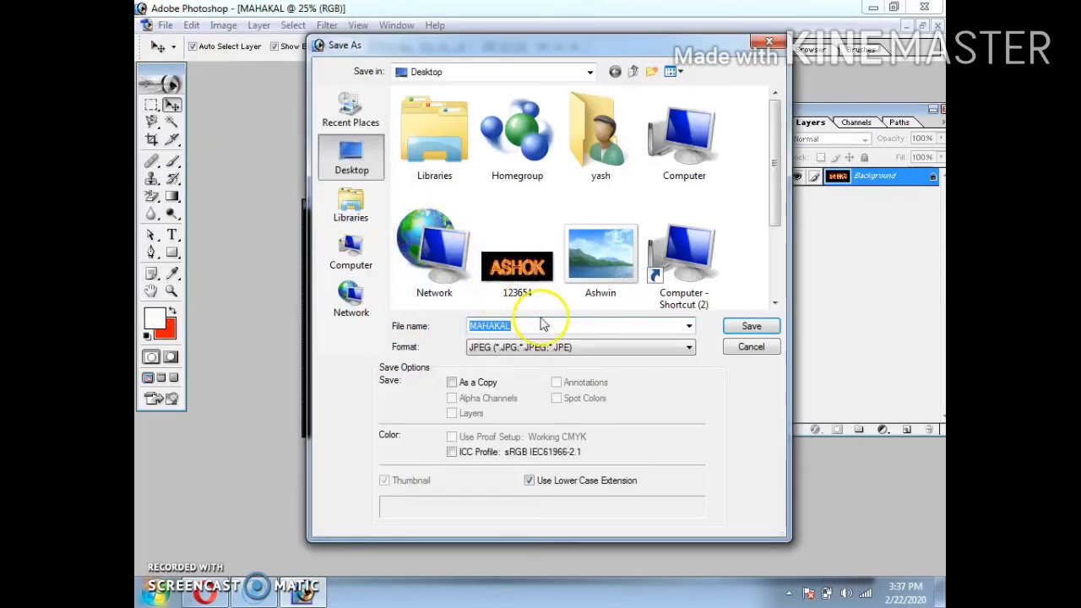
pyautogui.click(553, 355)
pyautogui.click(553, 346)
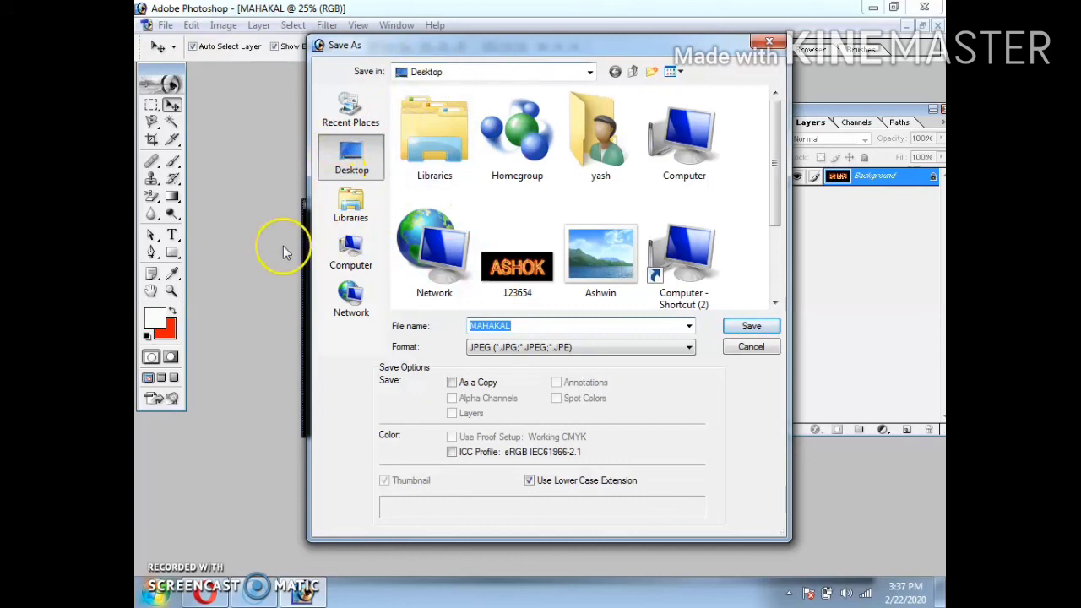
# Save it as MAHAKAL.jpg in D:\DM\DM COUCHING CLASSES with maximum-quality JPEG options
pyautogui.click(350, 250)
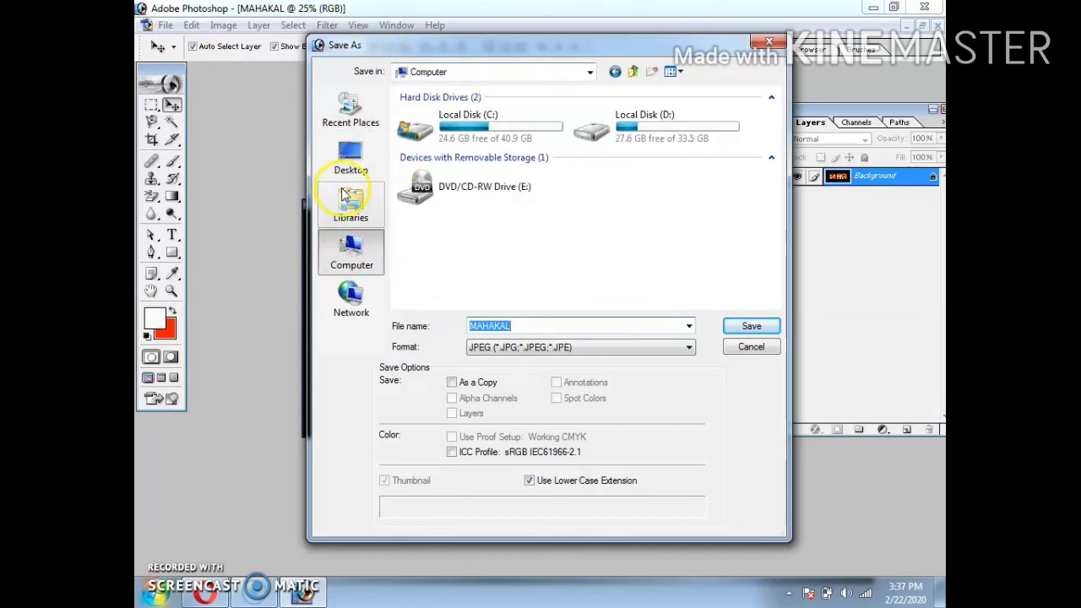
pyautogui.doubleClick(710, 138)
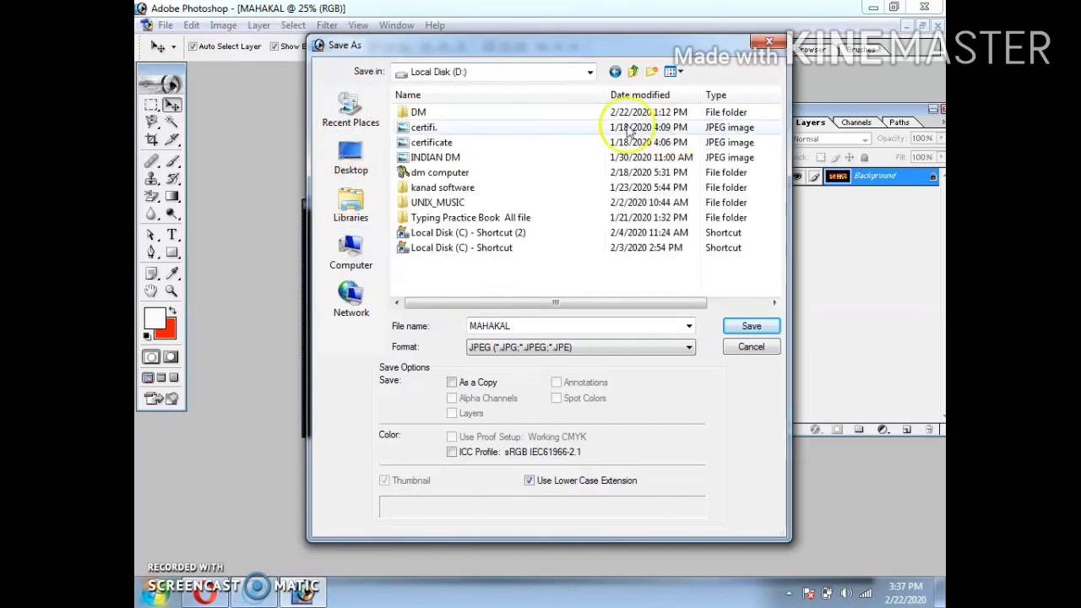
pyautogui.doubleClick(482, 109)
pyautogui.doubleClick(483, 113)
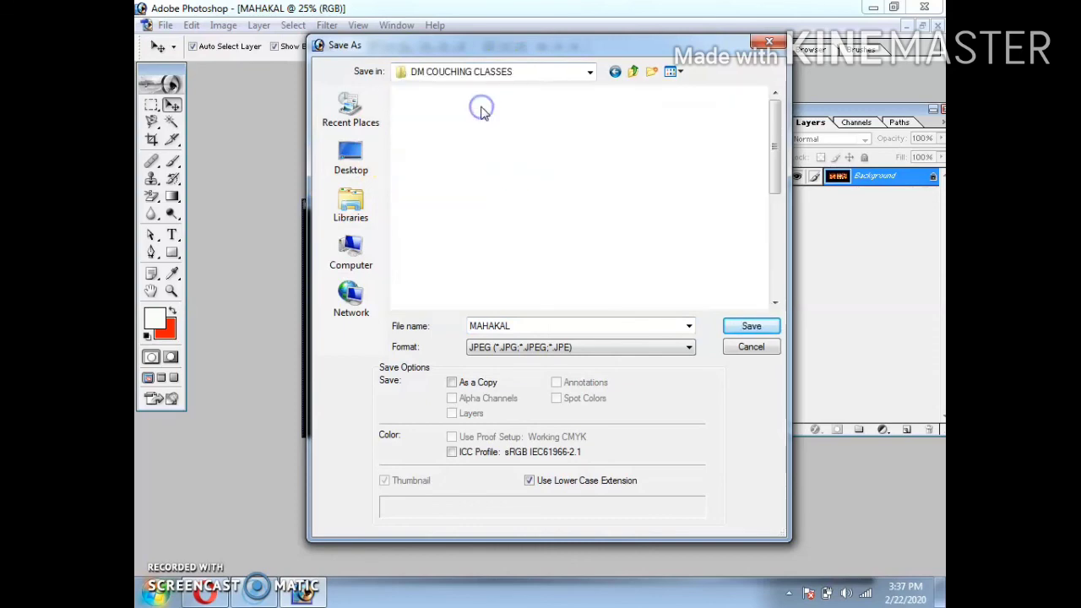
pyautogui.click(752, 328)
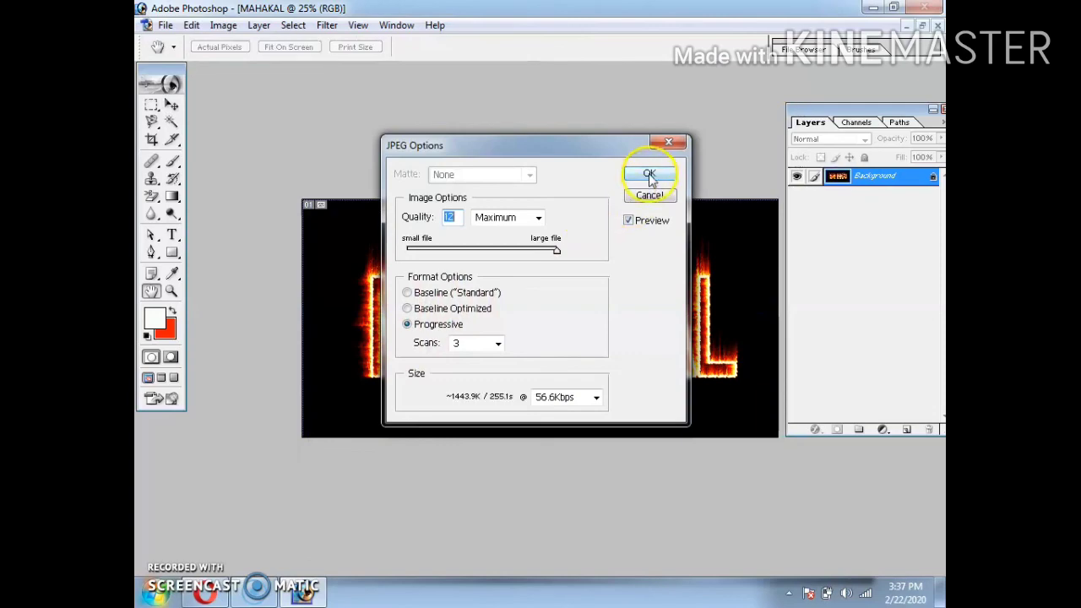
pyautogui.click(649, 175)
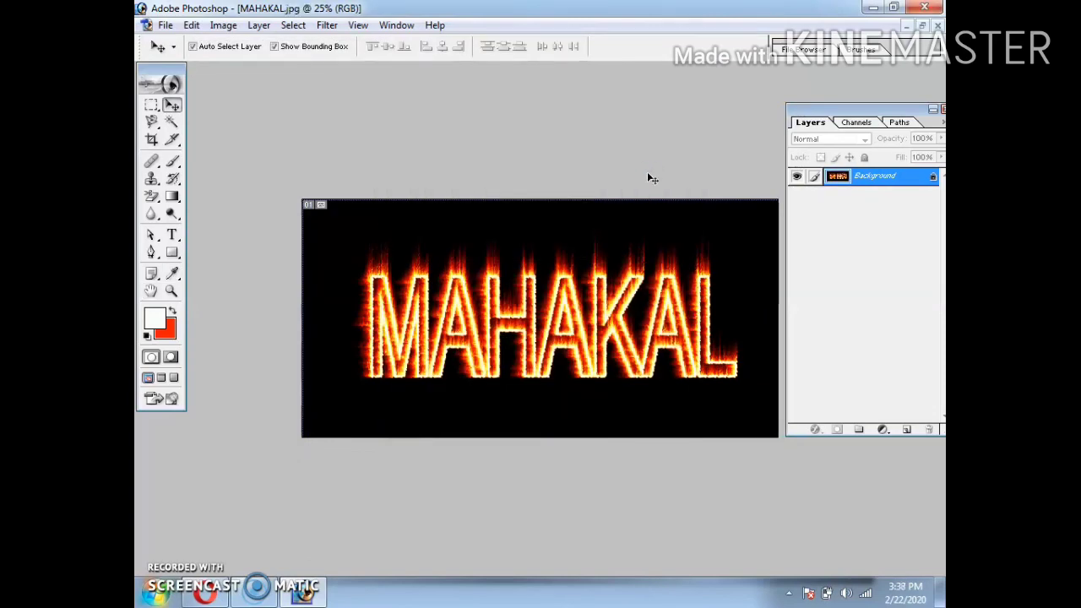
pyautogui.click(651, 217)
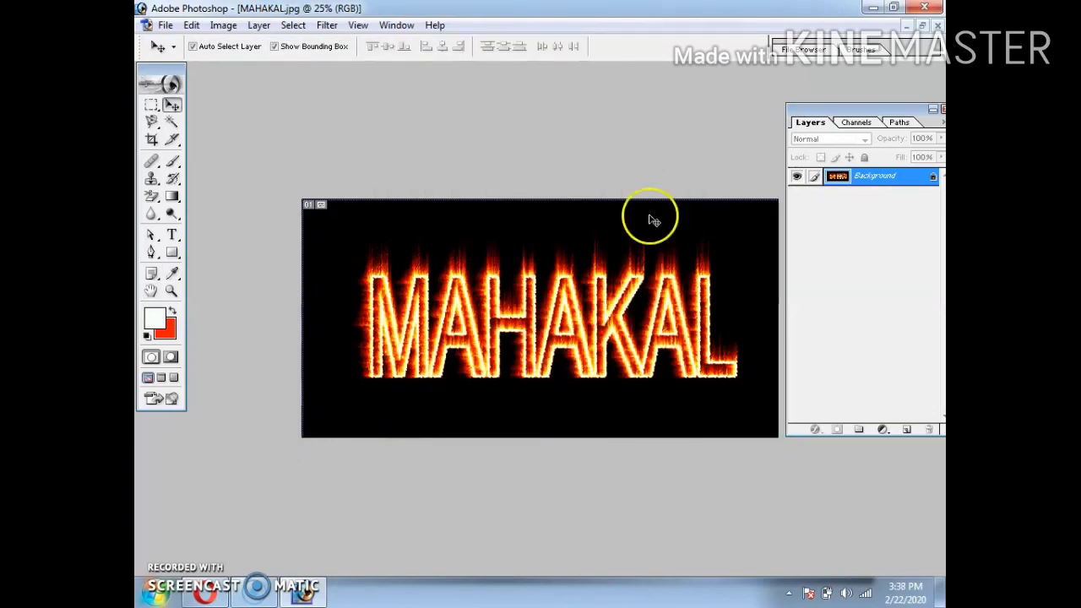
# Minimize Photoshop and browse to Local Disk (D:) > DM > DM COUCHING CLASSES
pyautogui.click(872, 8)
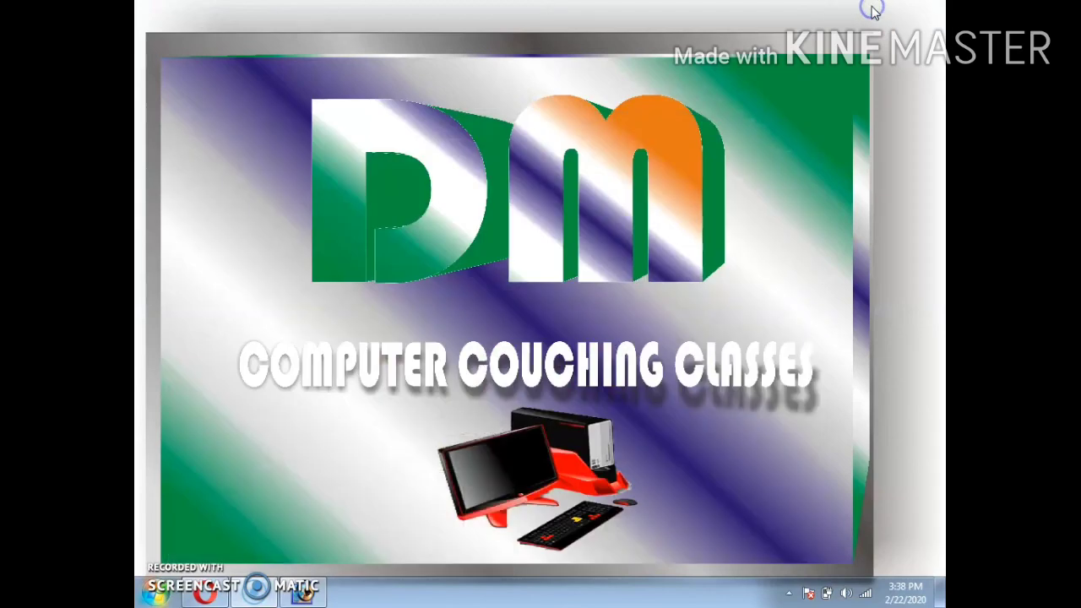
pyautogui.click(156, 595)
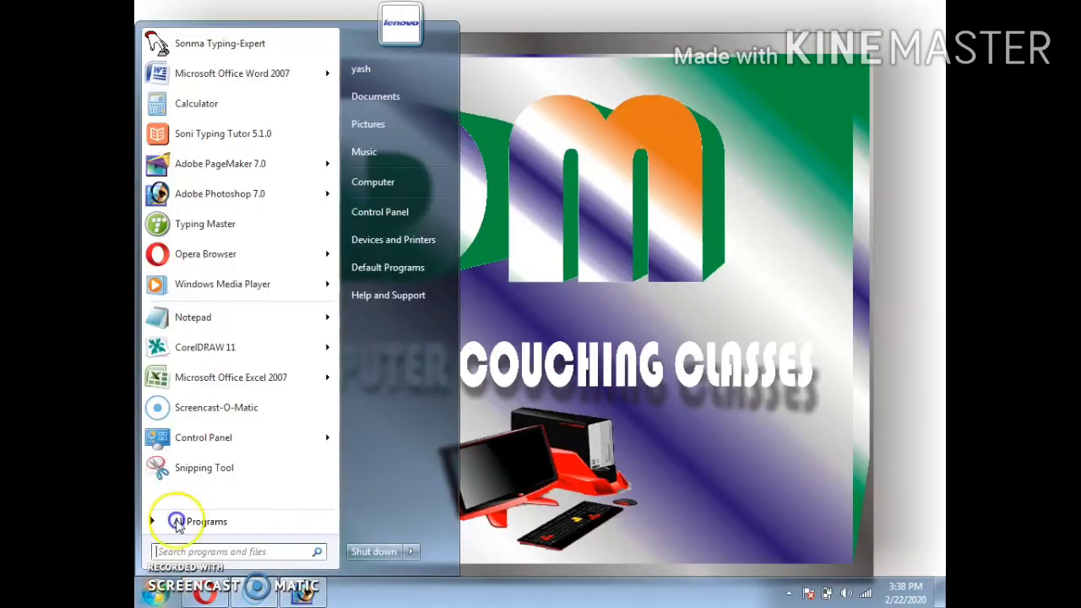
pyautogui.click(396, 185)
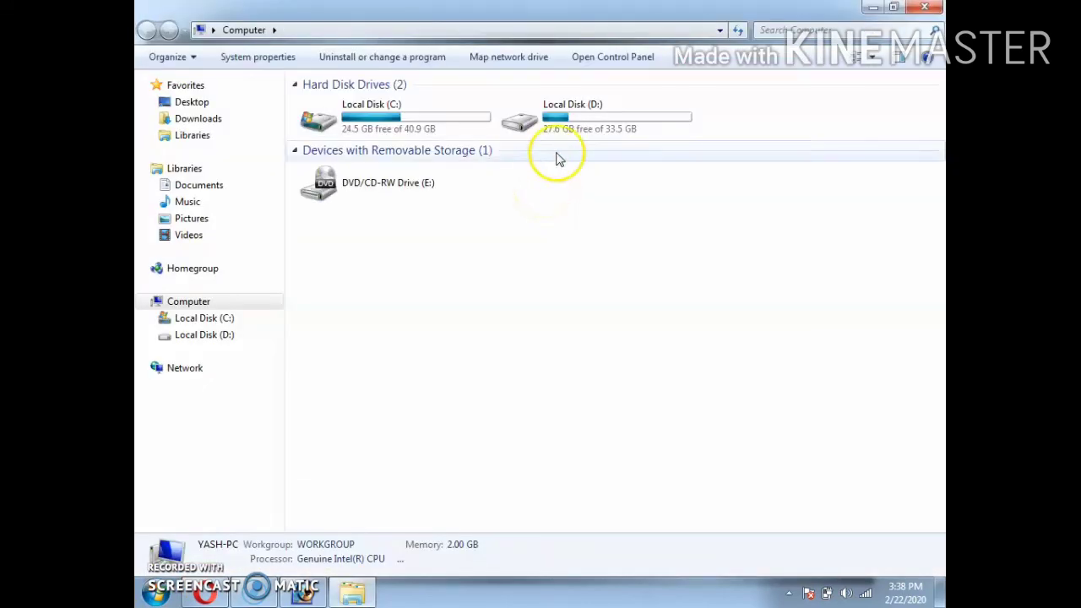
pyautogui.click(576, 121)
pyautogui.doubleClick(577, 120)
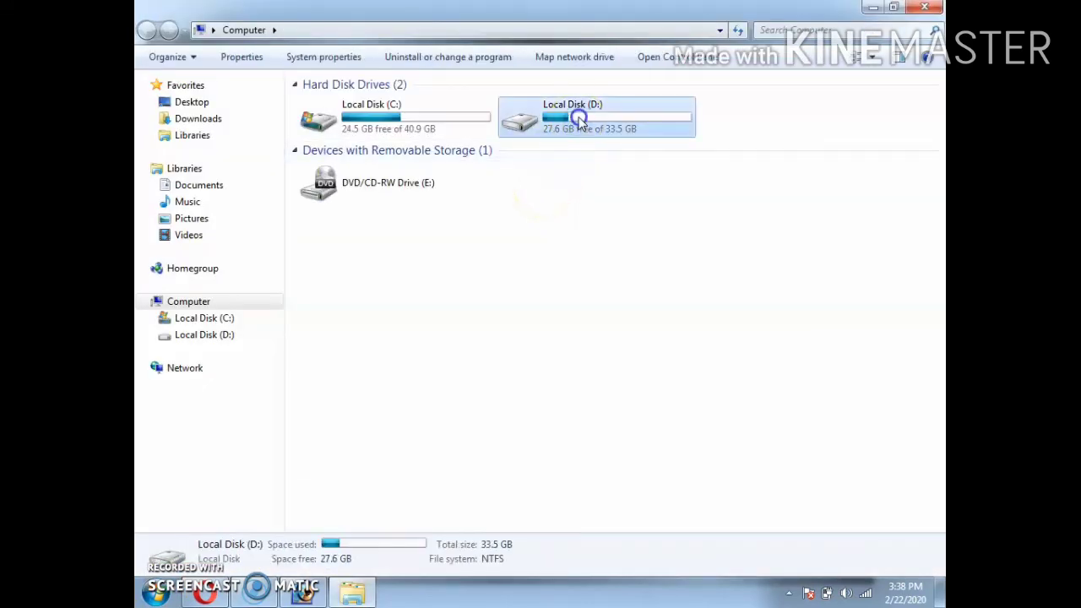
pyautogui.doubleClick(334, 106)
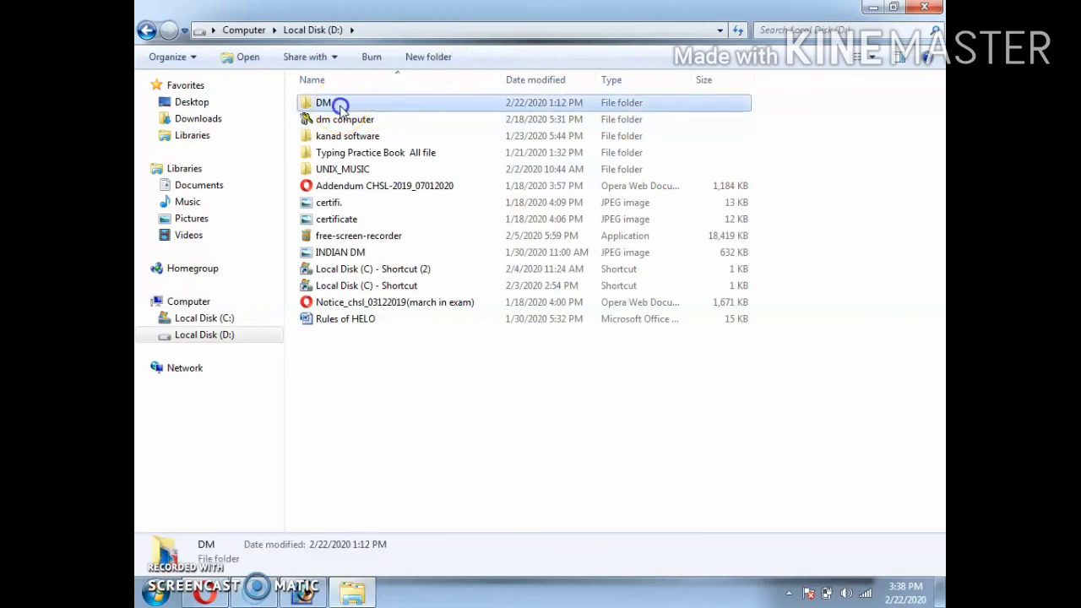
pyautogui.doubleClick(342, 103)
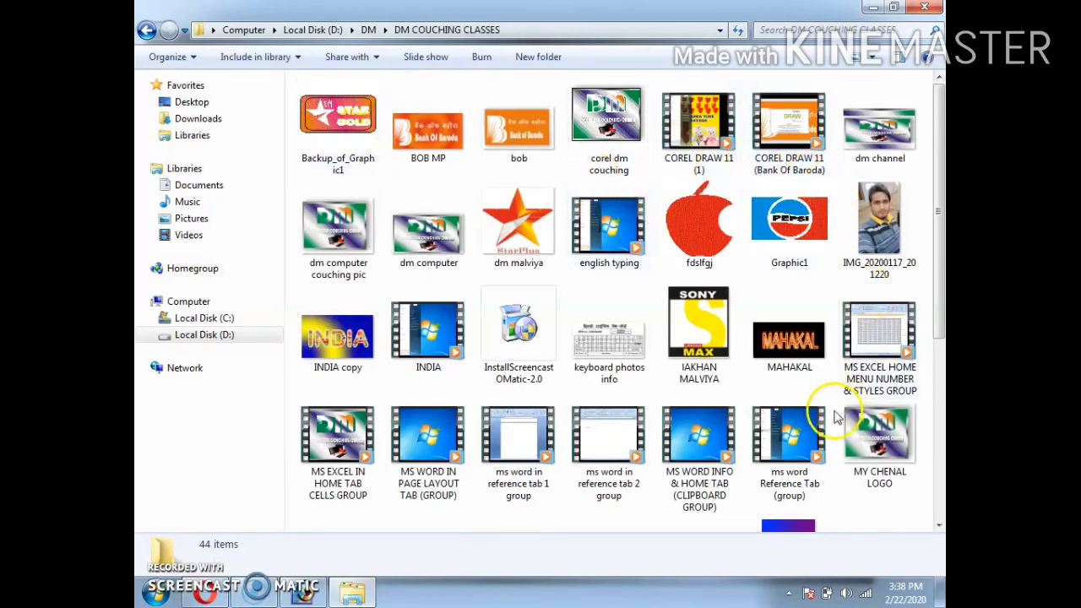
# Preview the saved MAHAKAL image in Windows Photo Viewer
pyautogui.click(783, 354)
pyautogui.rightClick(784, 354)
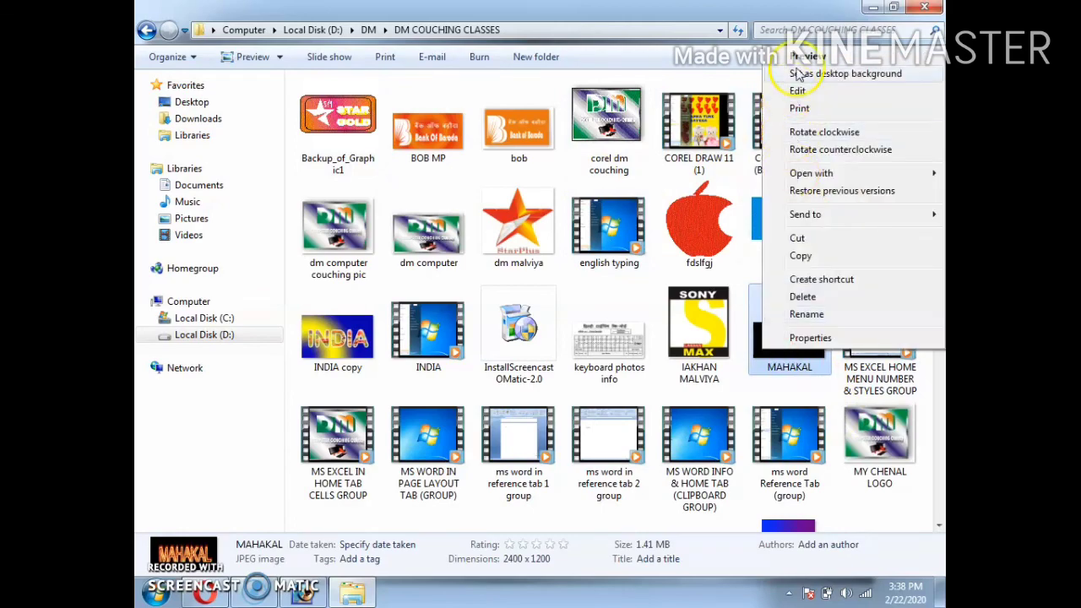
pyautogui.click(709, 128)
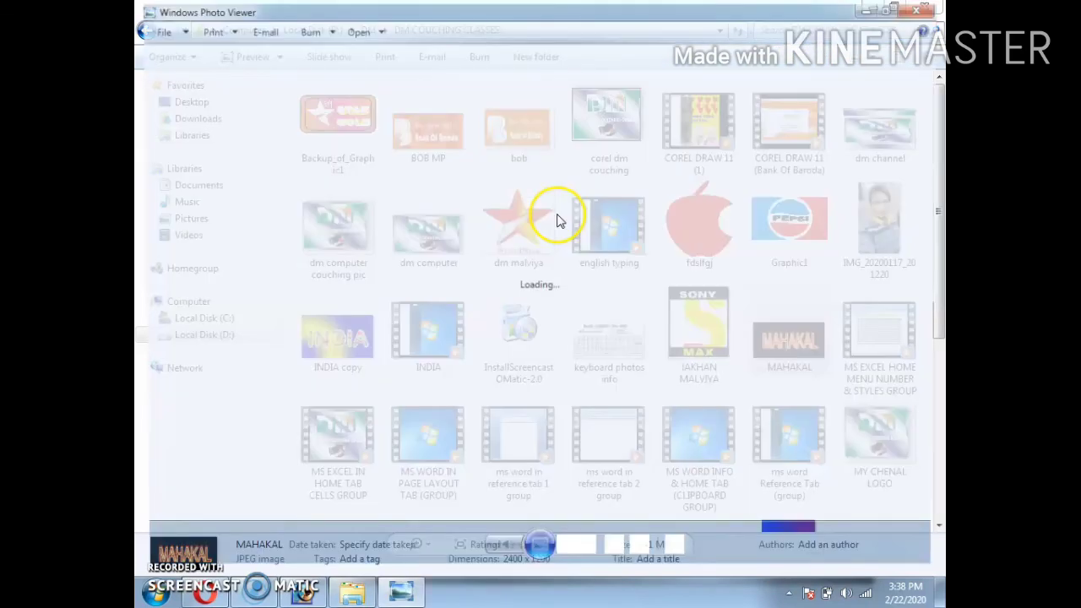
pyautogui.scroll(2, 527, 265)
pyautogui.scroll(1, 528, 265)
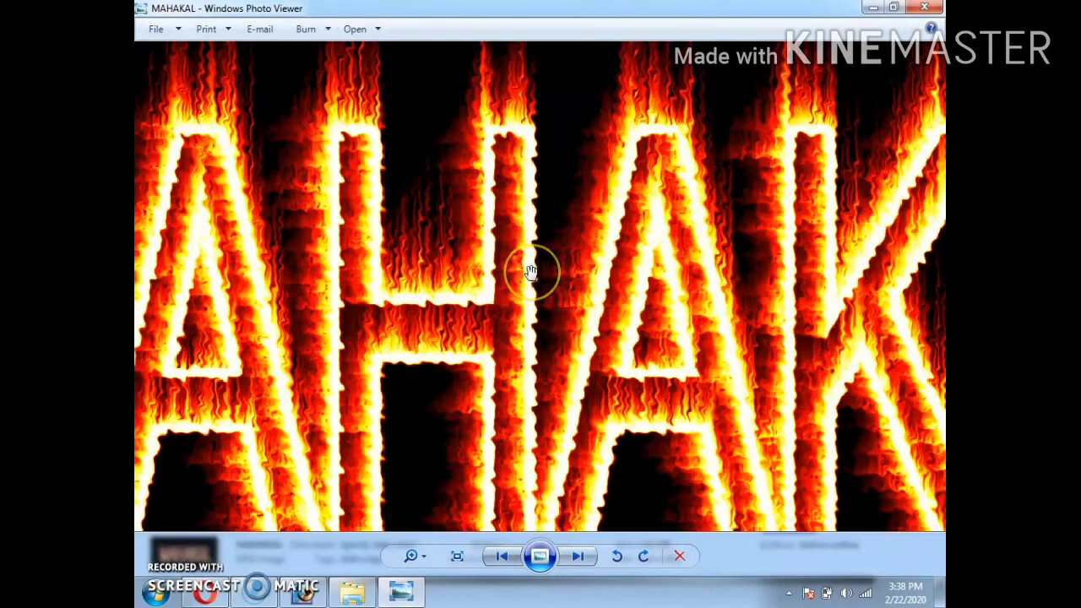
pyautogui.scroll(2, 529, 267)
pyautogui.scroll(2, 531, 272)
pyautogui.scroll(-2, 531, 272)
pyautogui.scroll(-2, 531, 274)
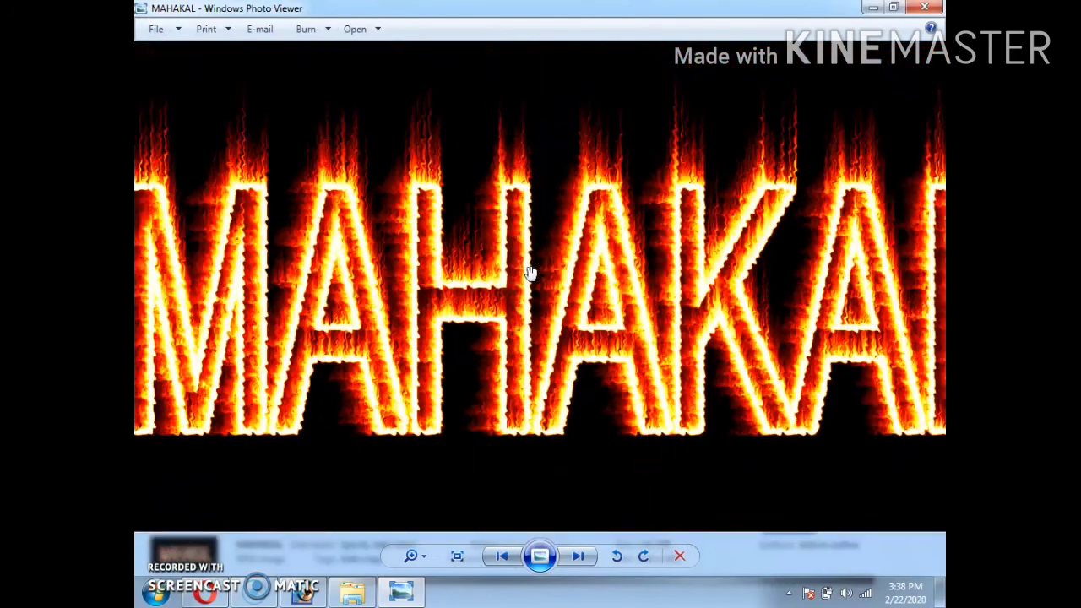
pyautogui.scroll(-2, 532, 278)
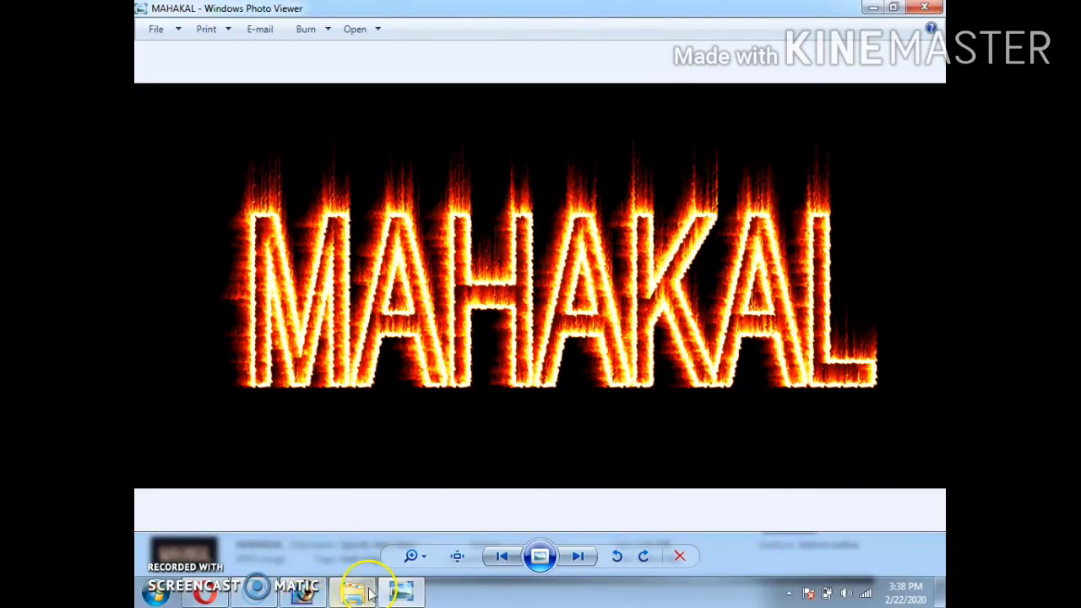